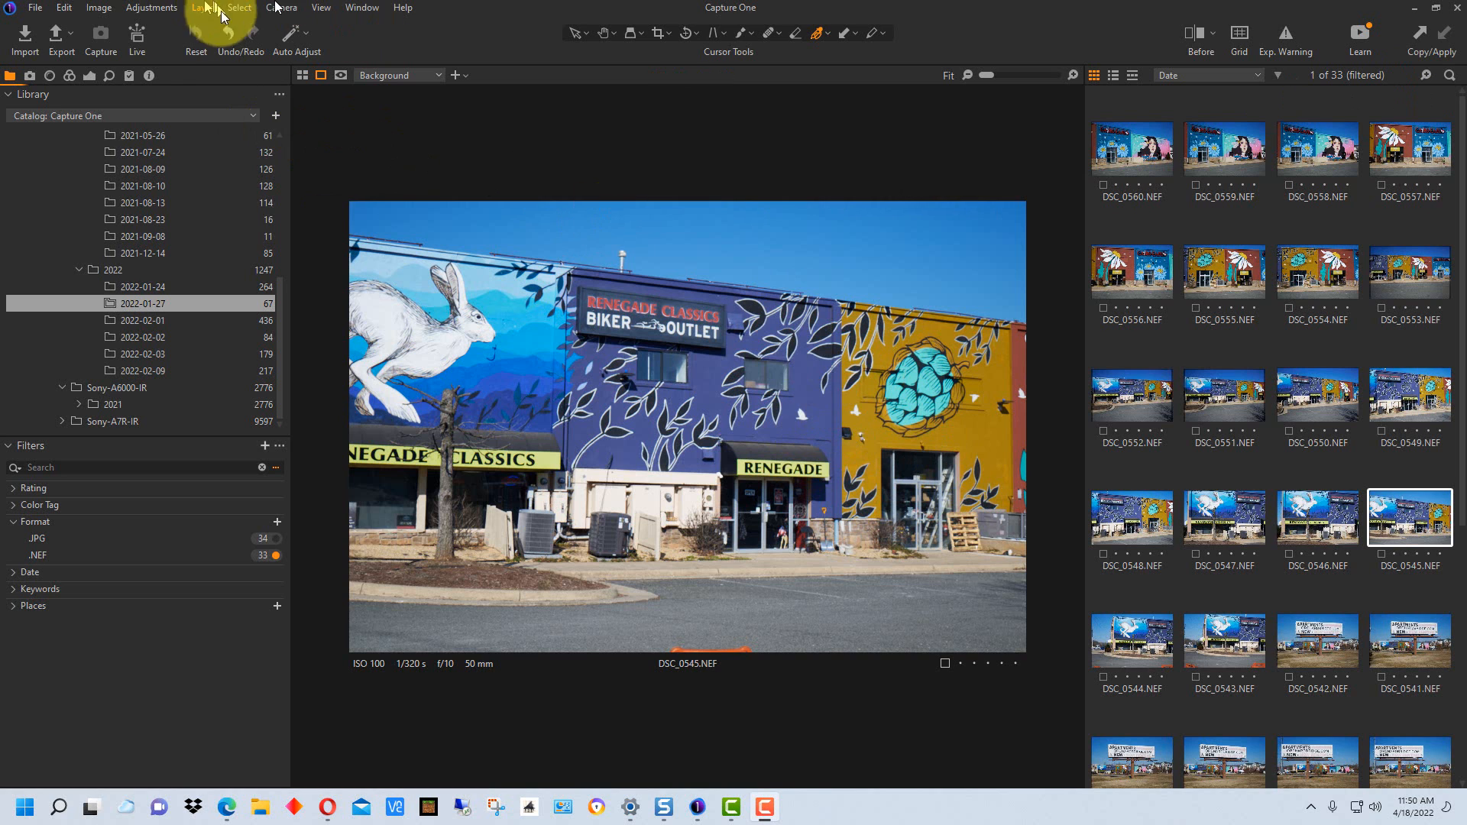
# Open the image export settings and check the destination folder choices for the full-size JPEG recipe
pyautogui.click(58, 39)
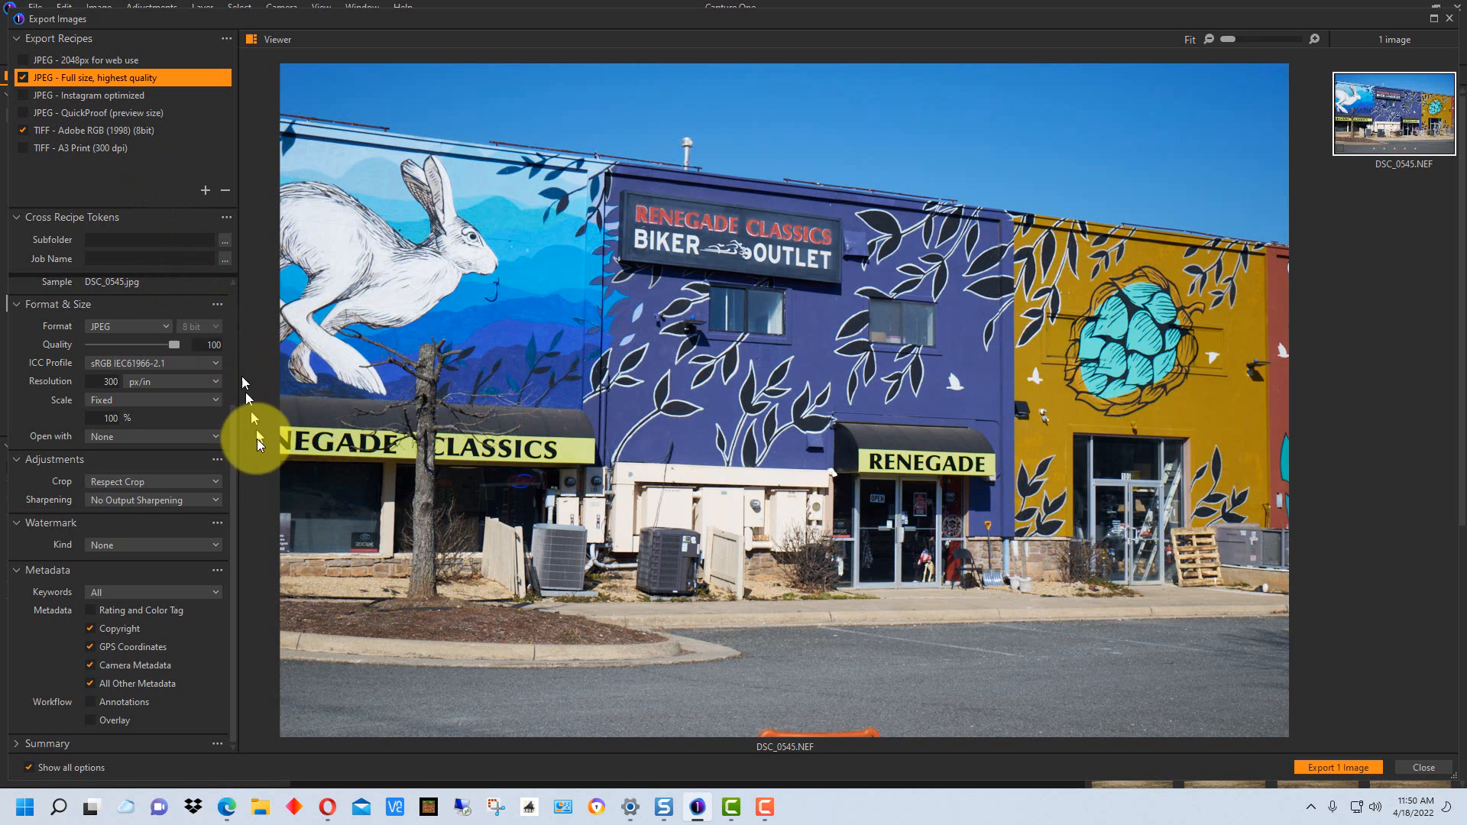
pyautogui.moveTo(232, 413); pyautogui.dragTo(221, 279)
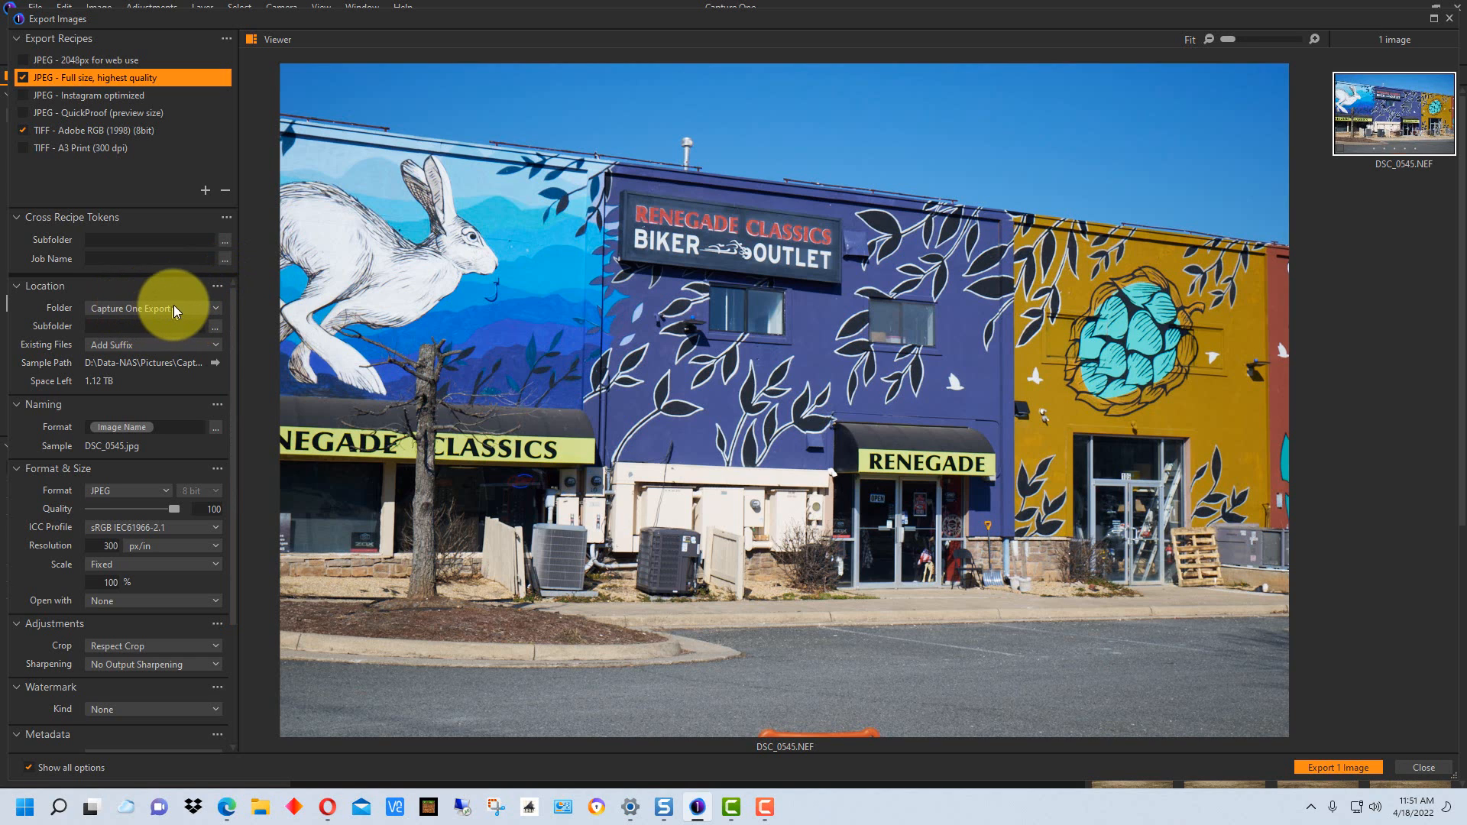
pyautogui.click(216, 308)
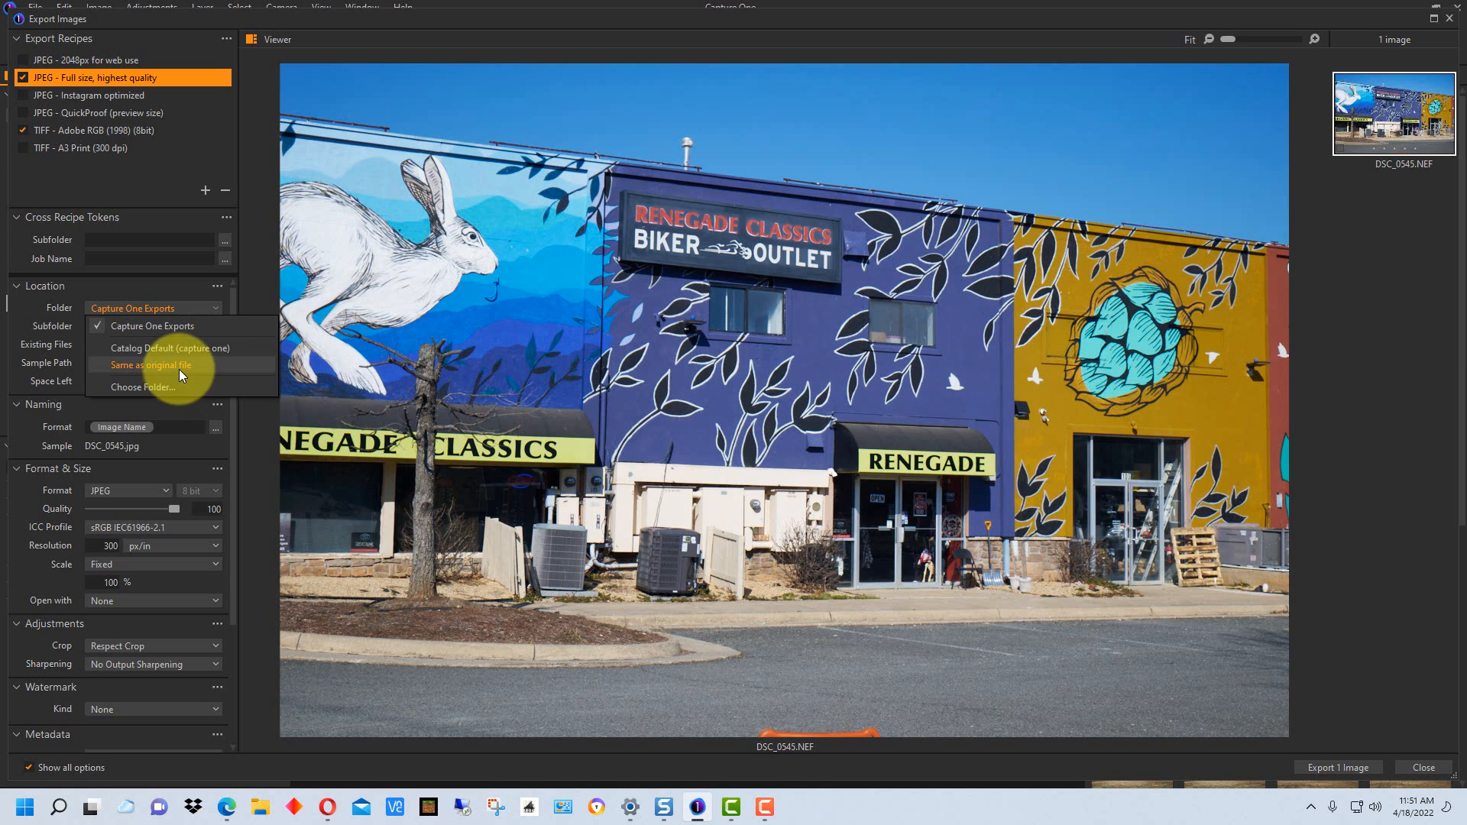
pyautogui.click(194, 310)
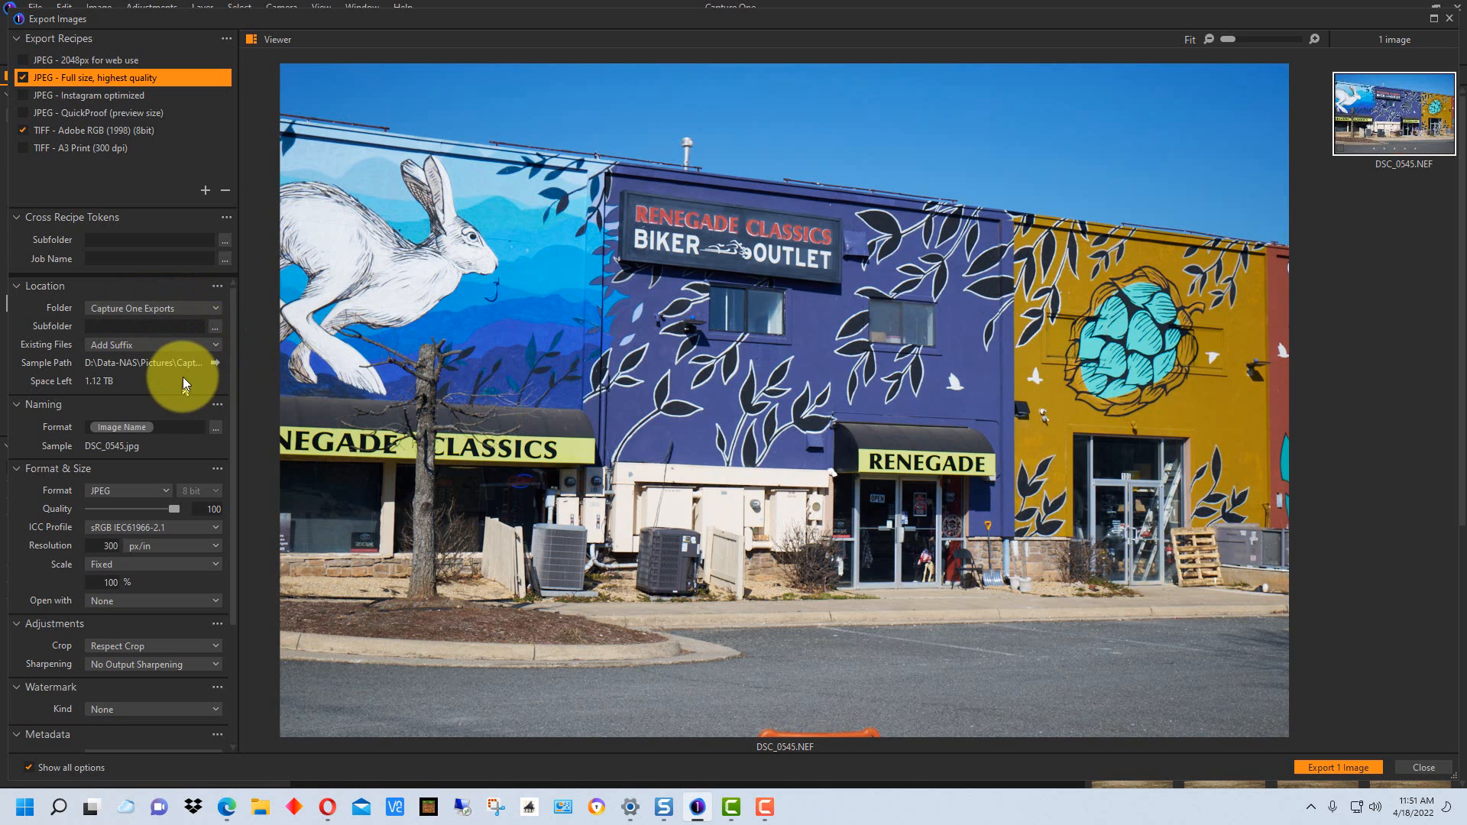
# Edit the full-size JPEG recipe's naming format to put the prefix "PhotoBlue-" before the Image Name token
pyautogui.scroll(-1, 183, 372)
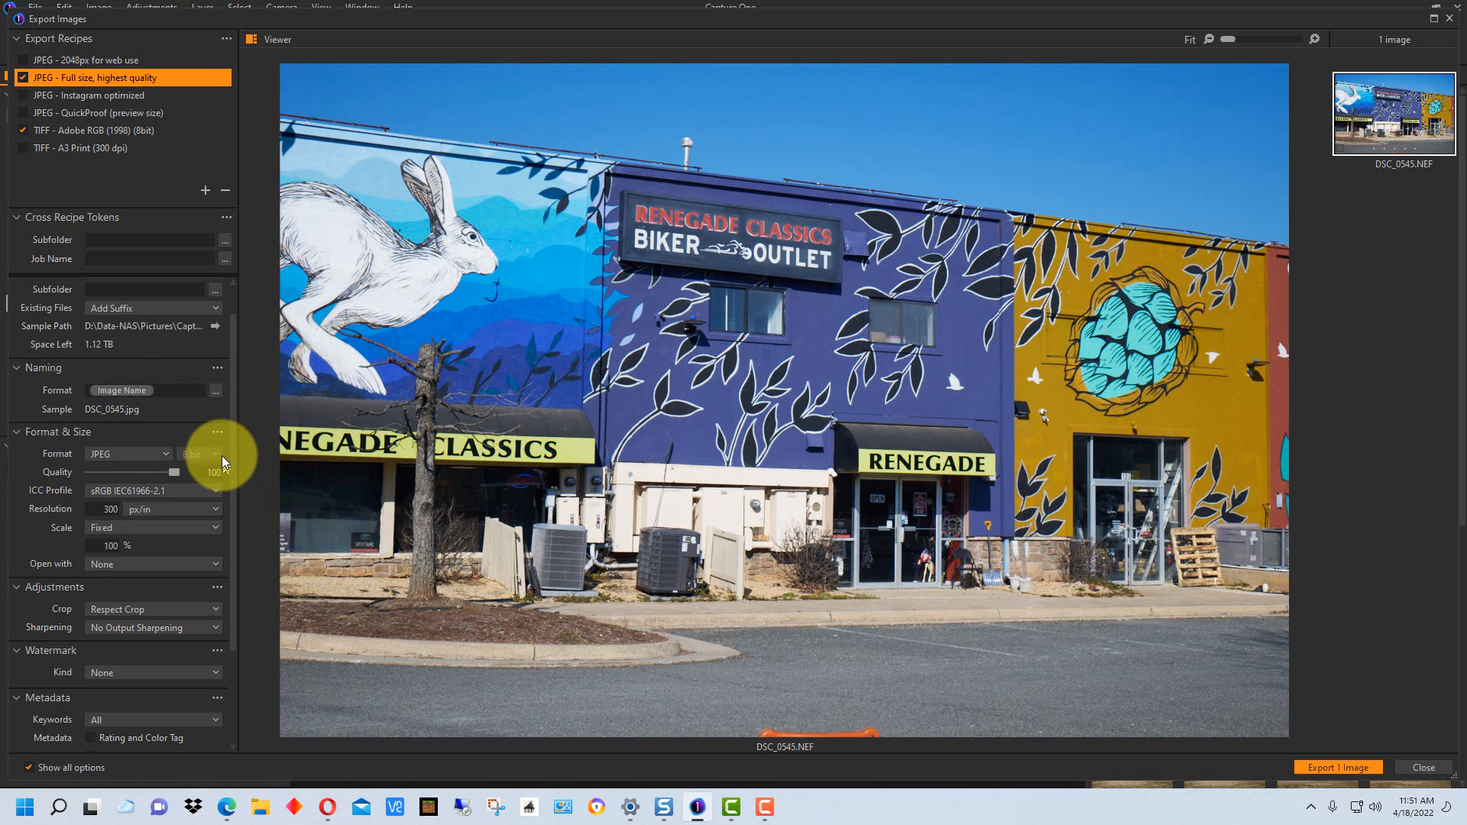
pyautogui.click(219, 394)
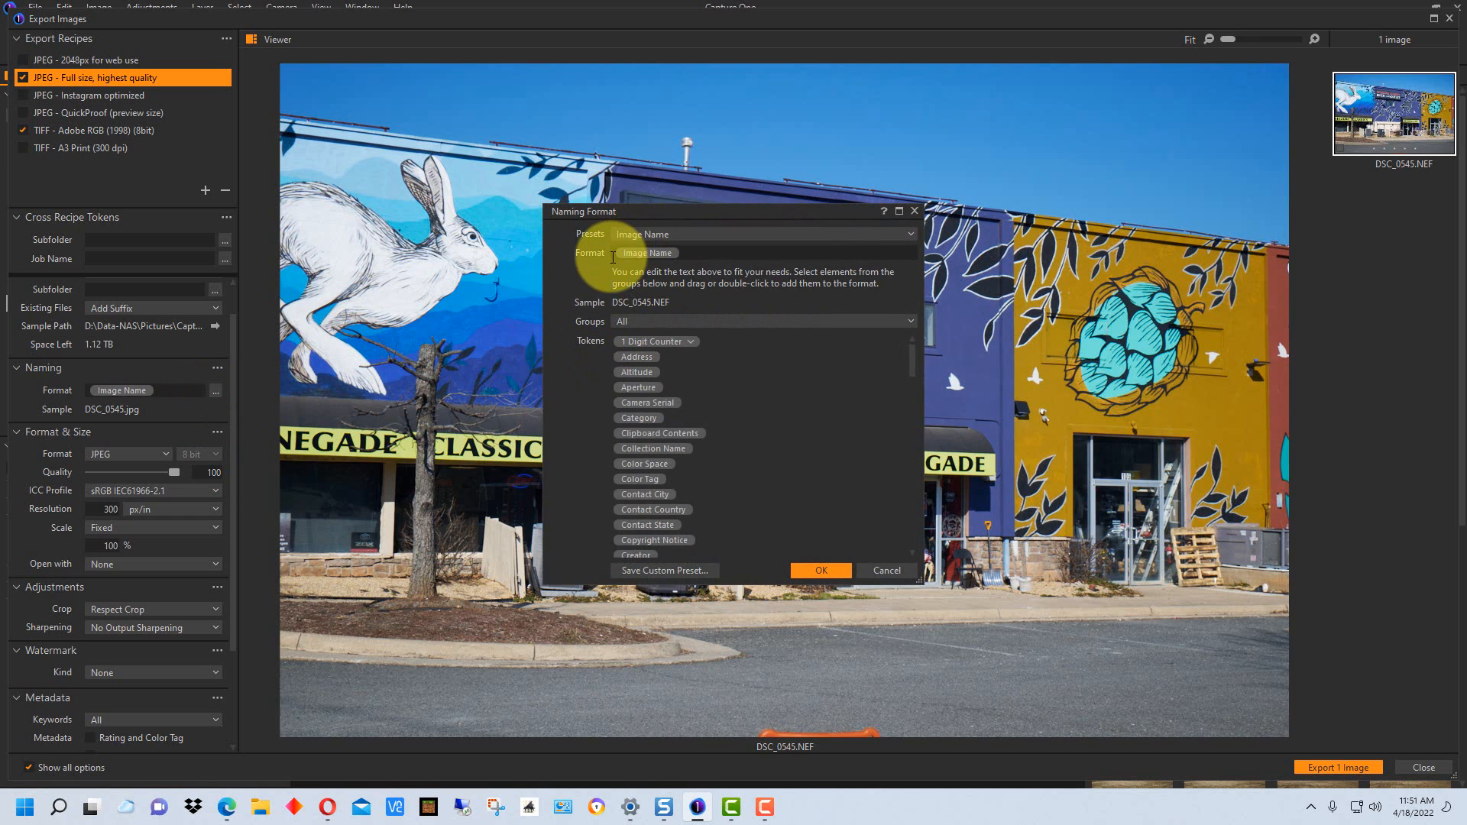
pyautogui.click(613, 256)
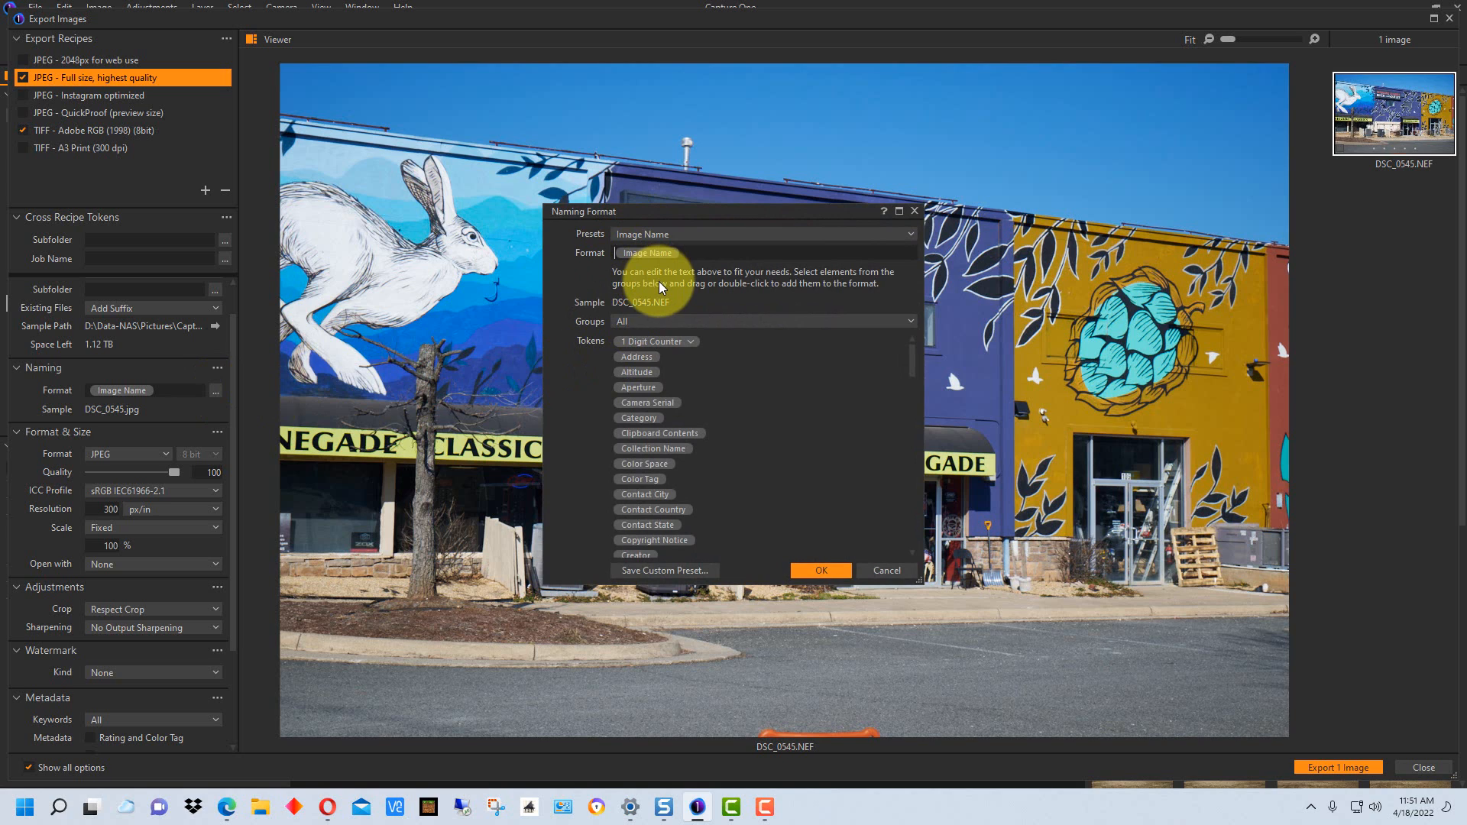
pyautogui.write('Photo')
pyautogui.press('BackSpace')
pyautogui.write('oBl')
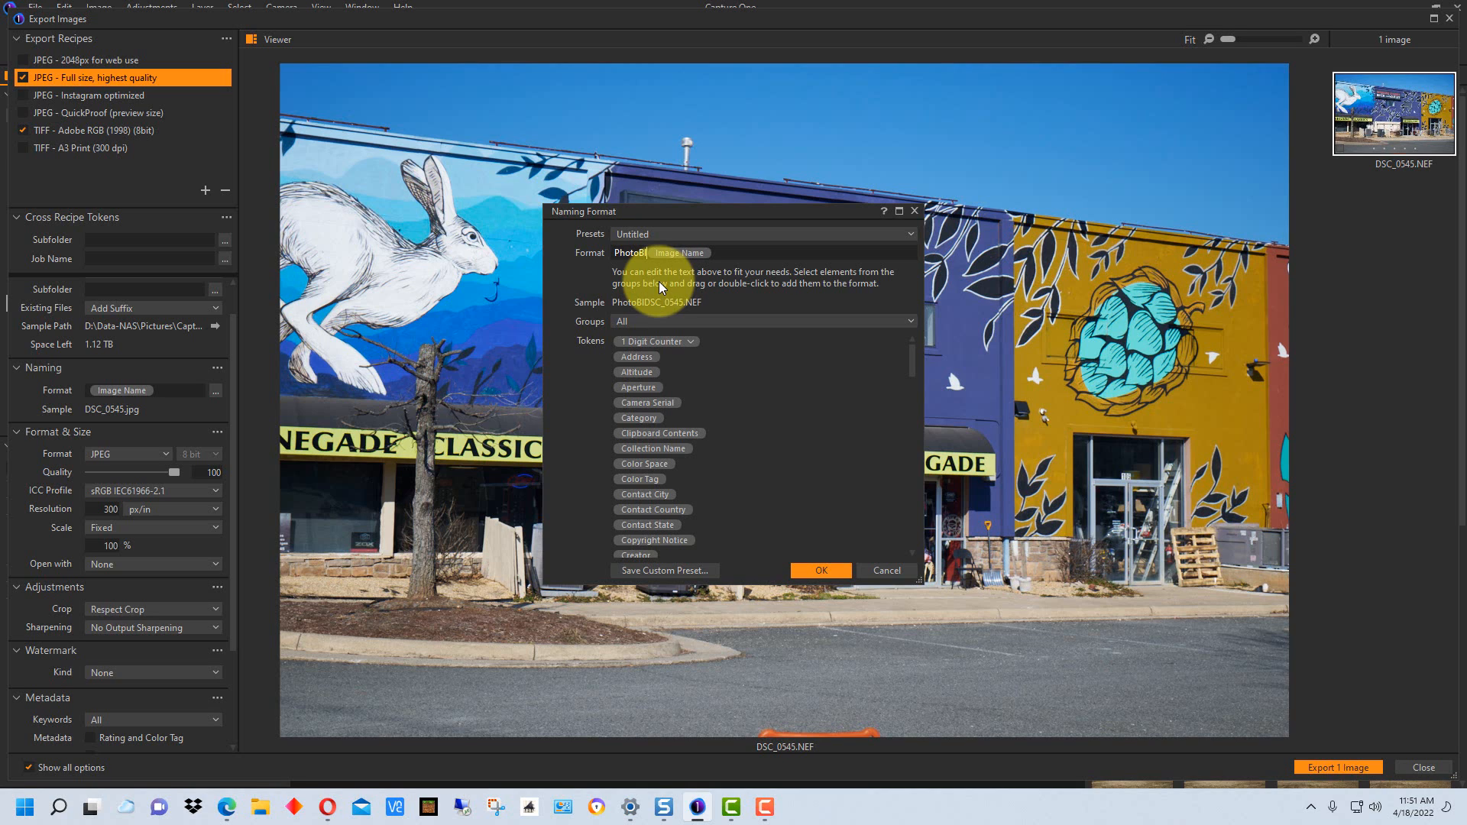
pyautogui.write('ue-')
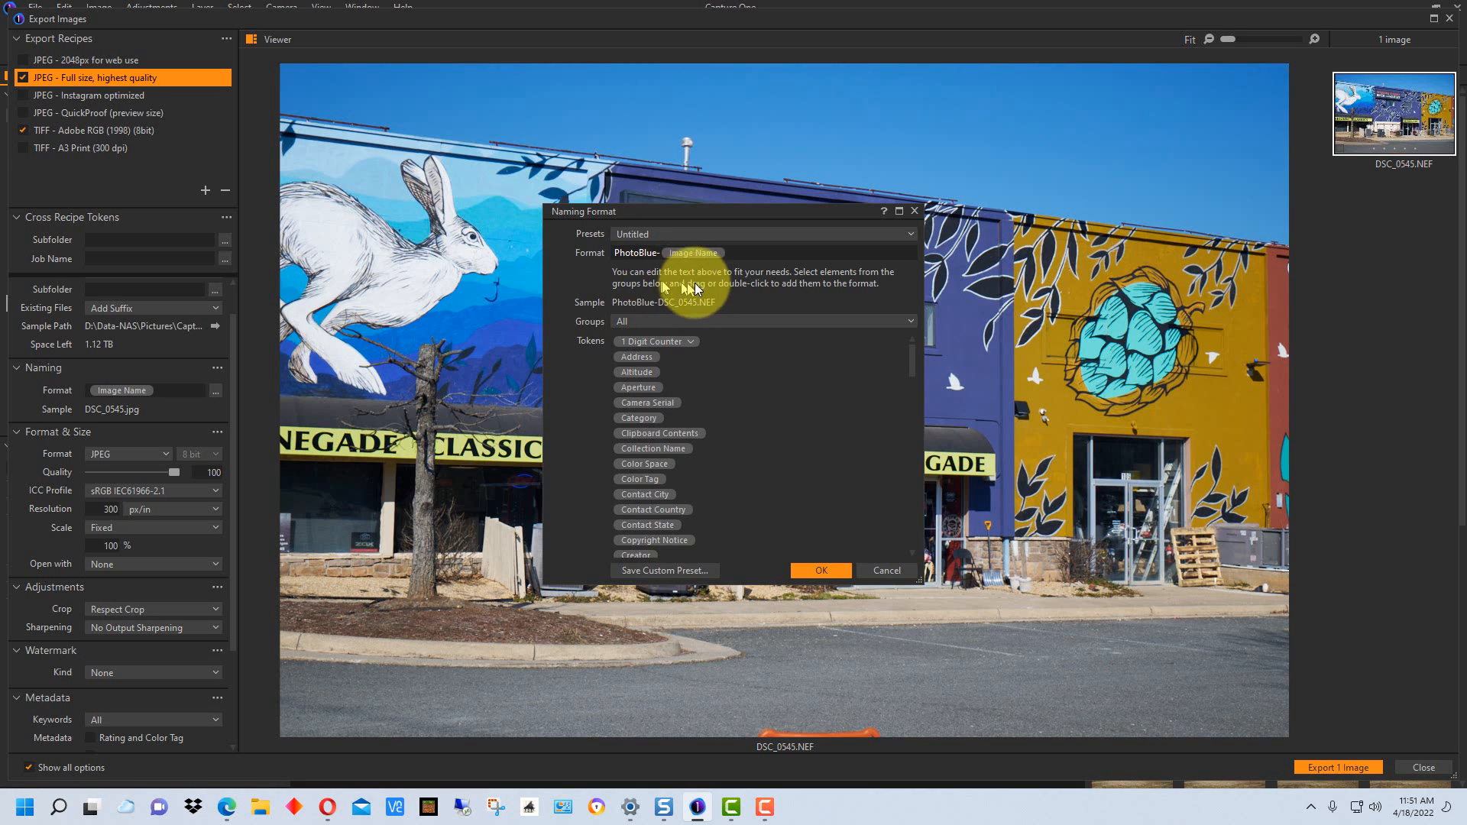
# Append a hyphen and the Current Date (MMM dd yyyy) token after the Image Name token and apply the naming format
pyautogui.click(731, 255)
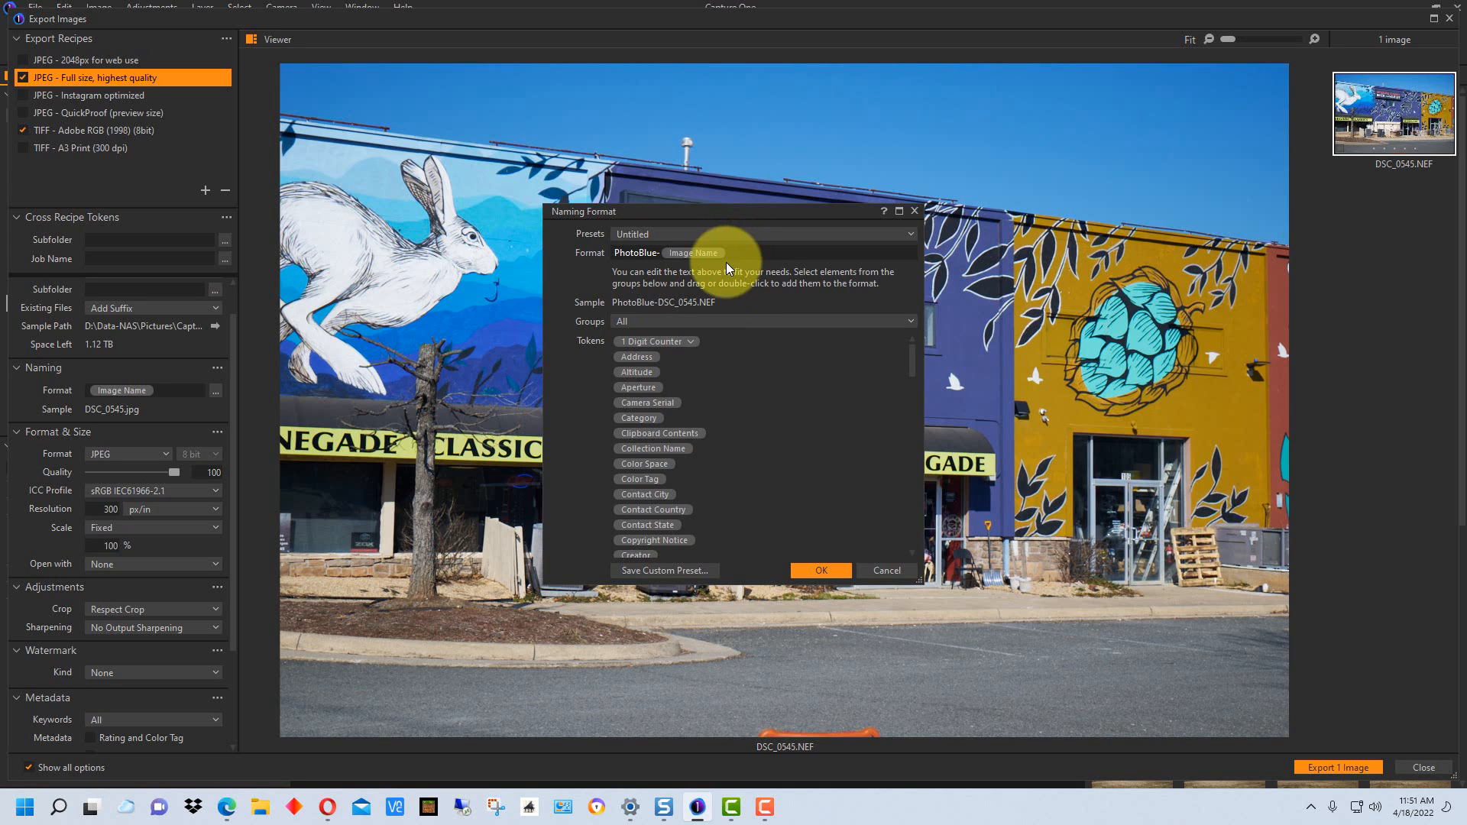
pyautogui.write('-')
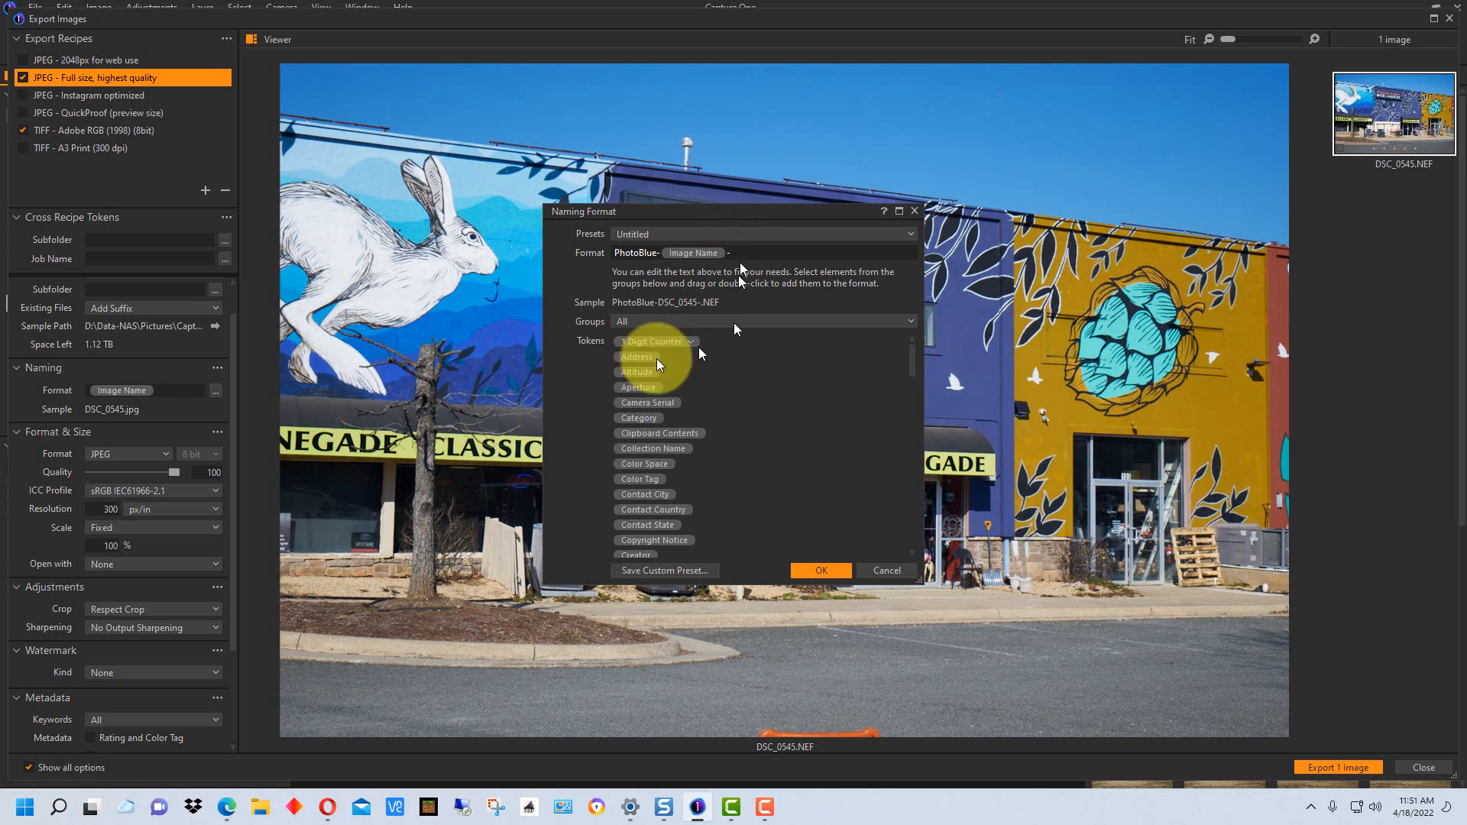
pyautogui.scroll(-2, 819, 474)
pyautogui.doubleClick(709, 496)
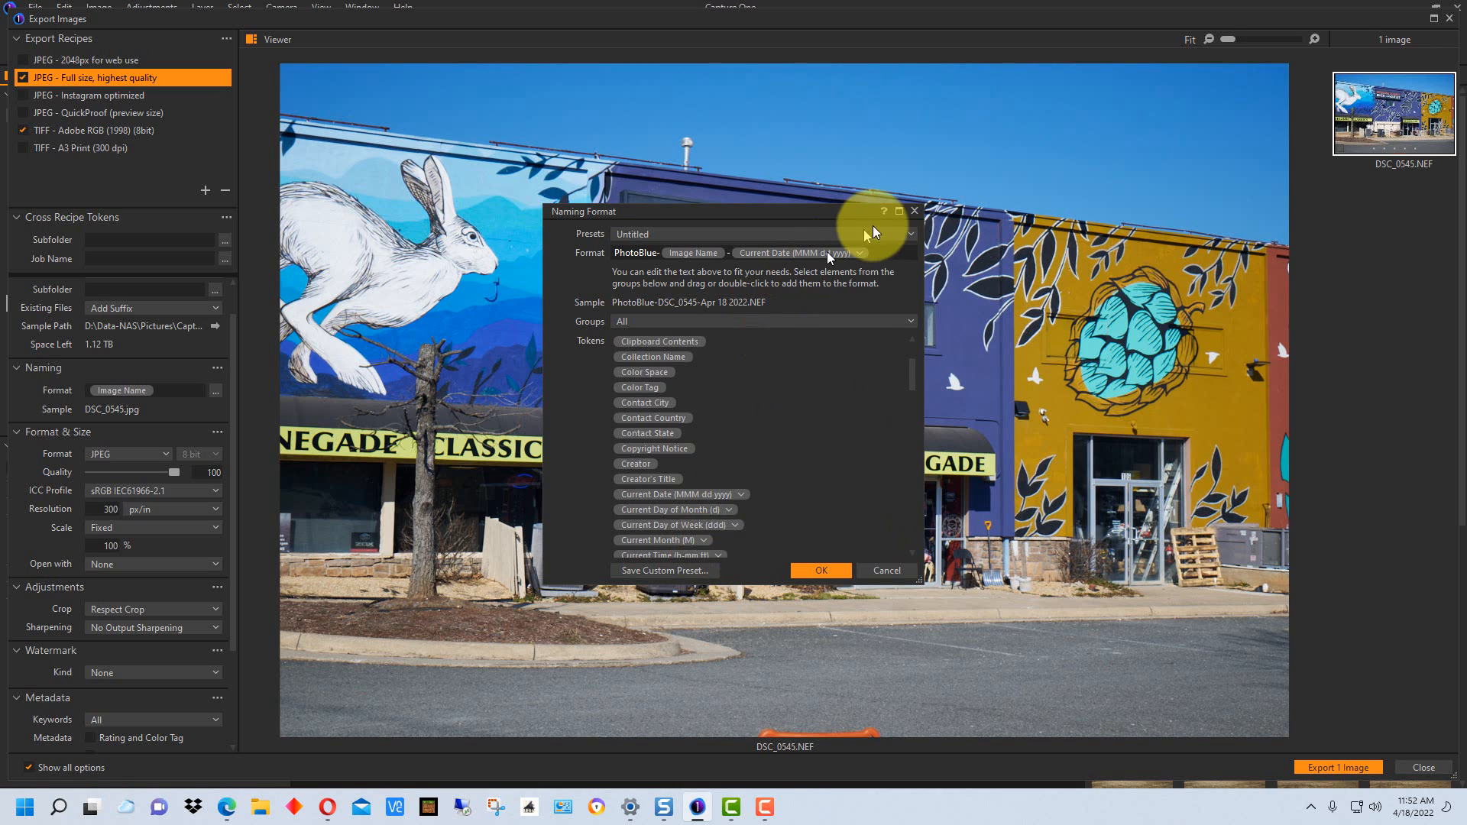
pyautogui.scroll(2, 746, 450)
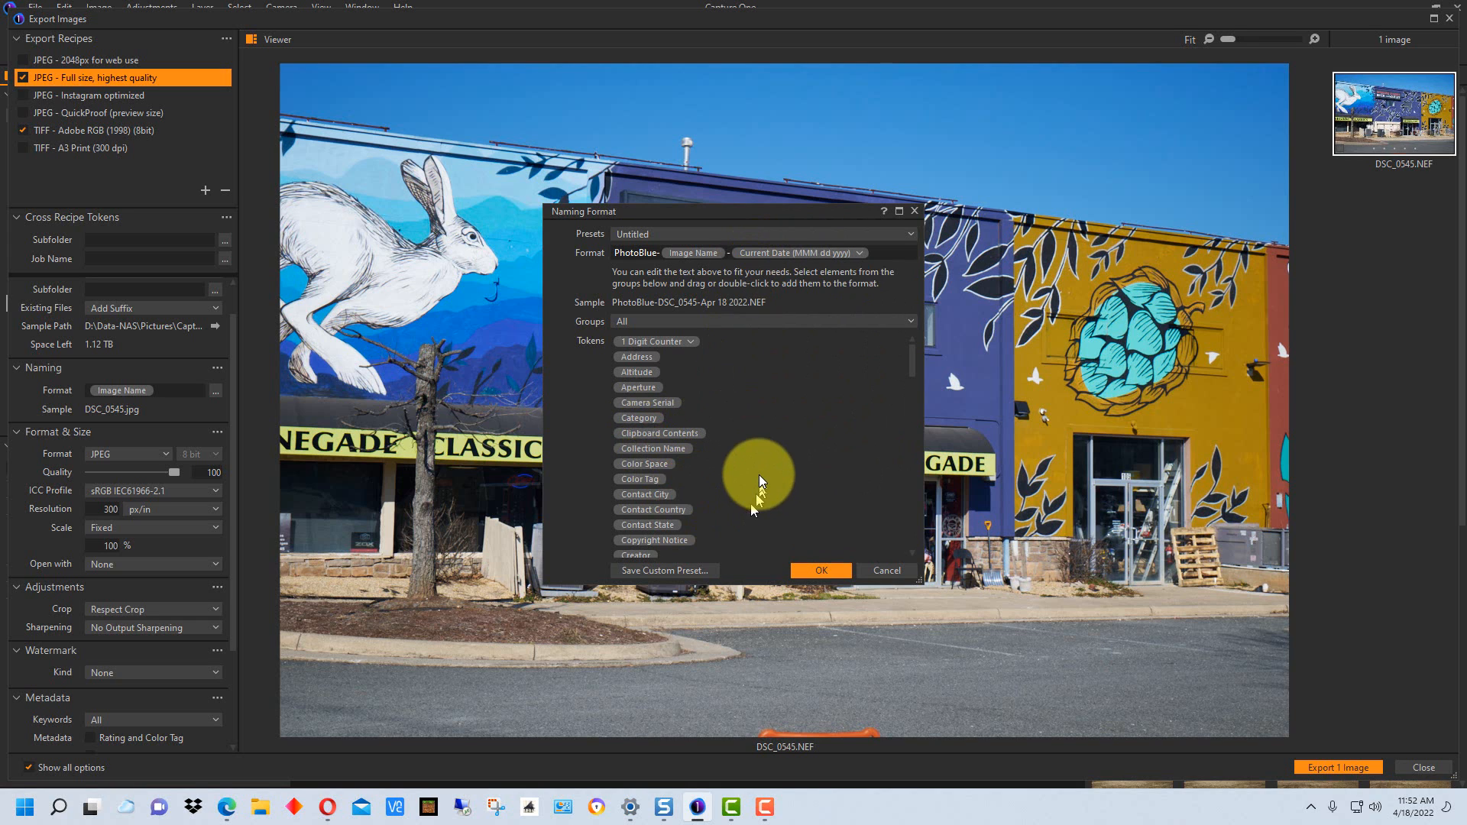
pyautogui.scroll(-5, 760, 478)
pyautogui.scroll(-3, 759, 466)
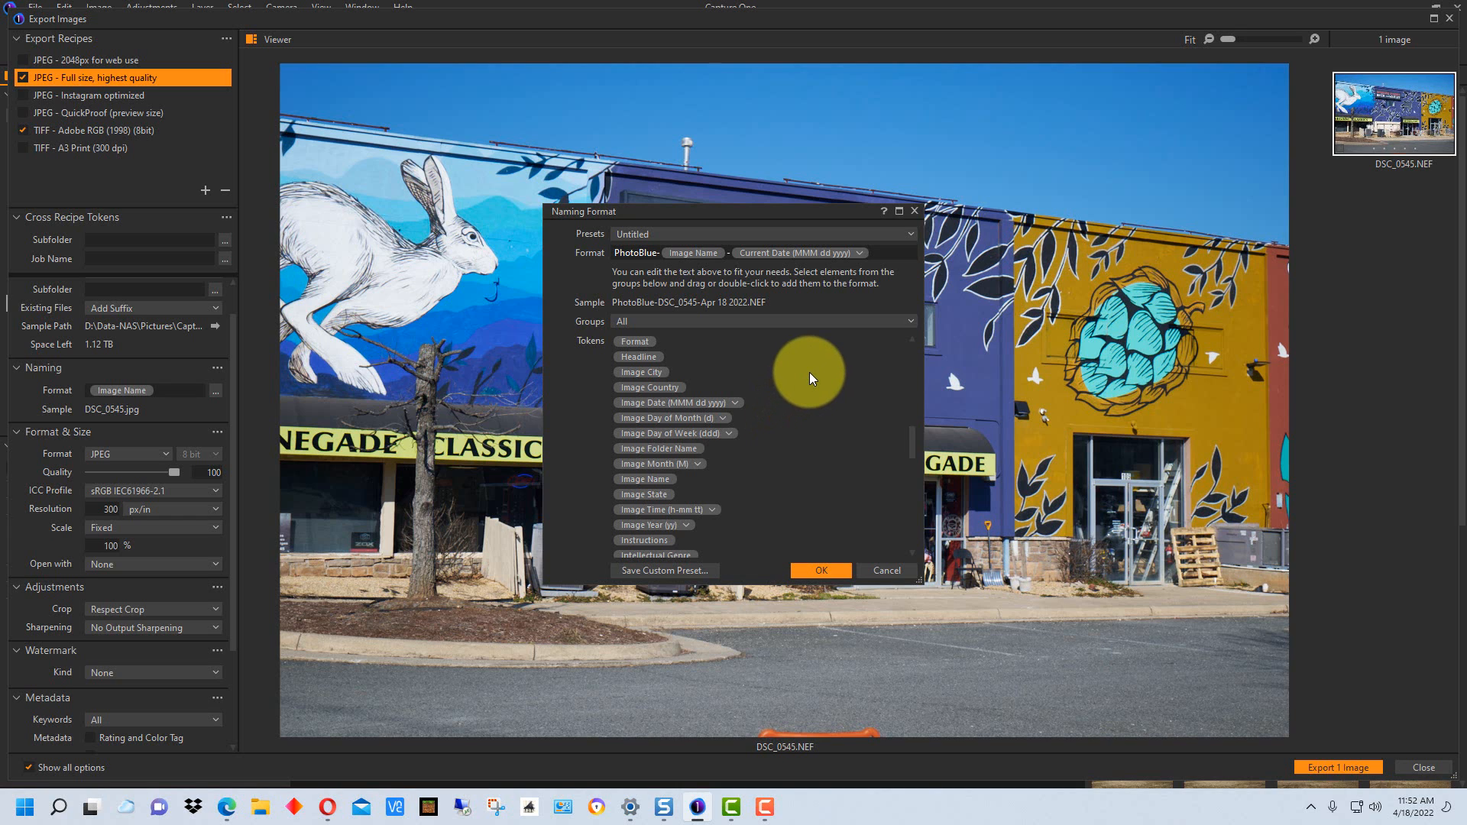
pyautogui.click(820, 570)
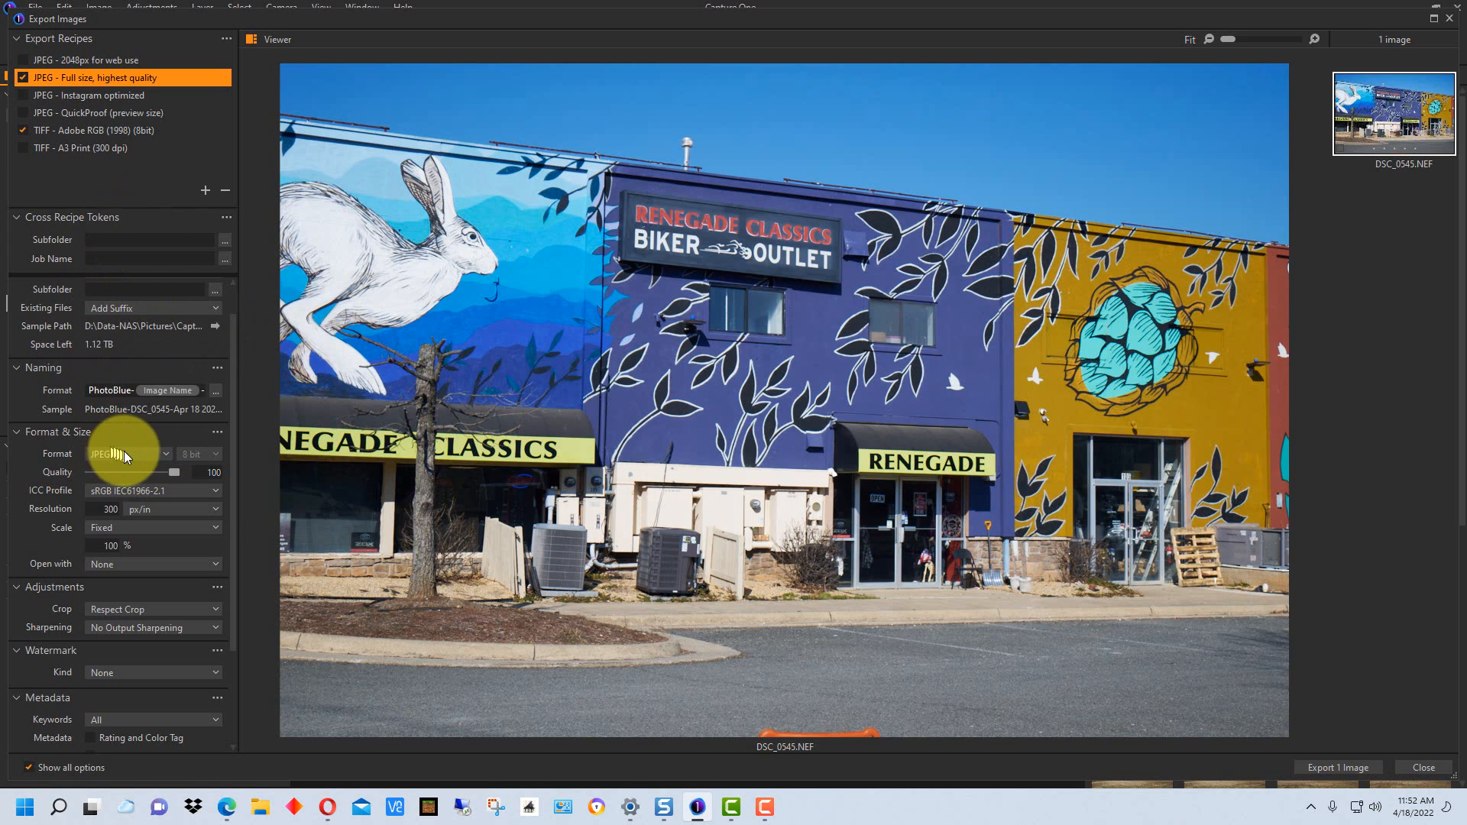
# Examine the TIFF - Adobe RGB (1998) recipe's settings, then the full-size JPEG recipe's metadata options
pyautogui.click(57, 131)
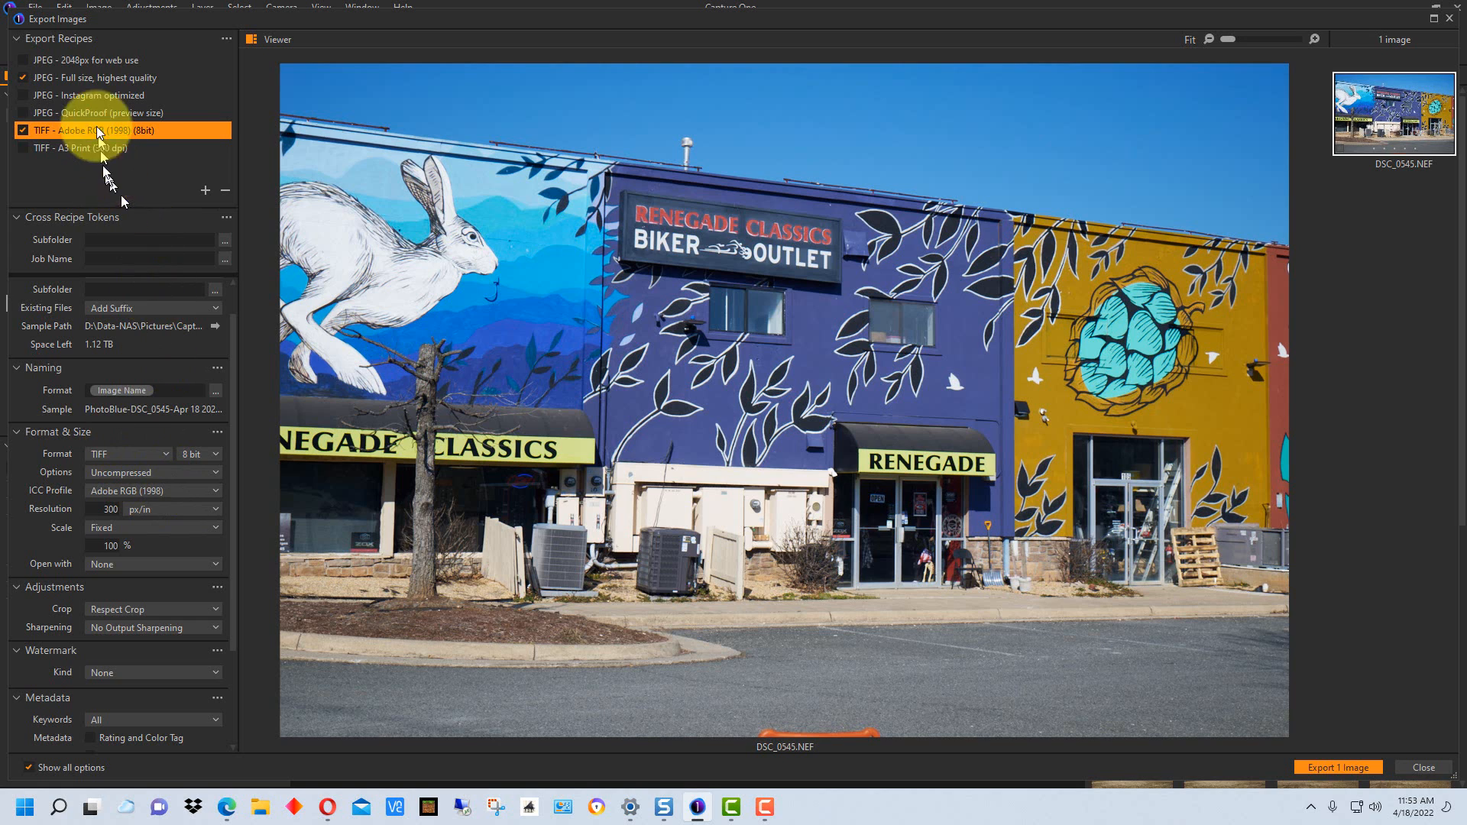
pyautogui.click(93, 76)
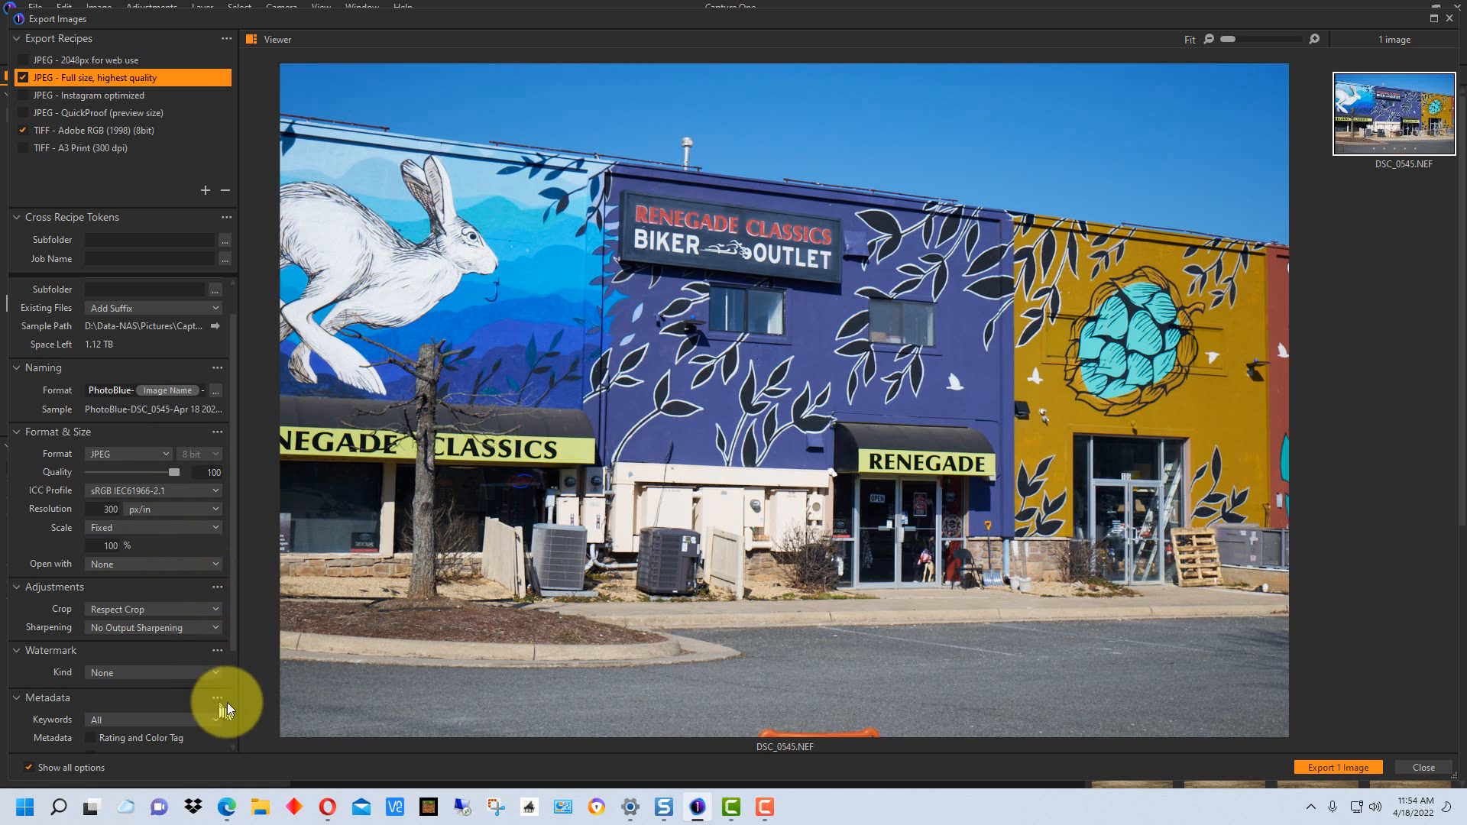
pyautogui.moveTo(234, 608); pyautogui.dragTo(236, 702)
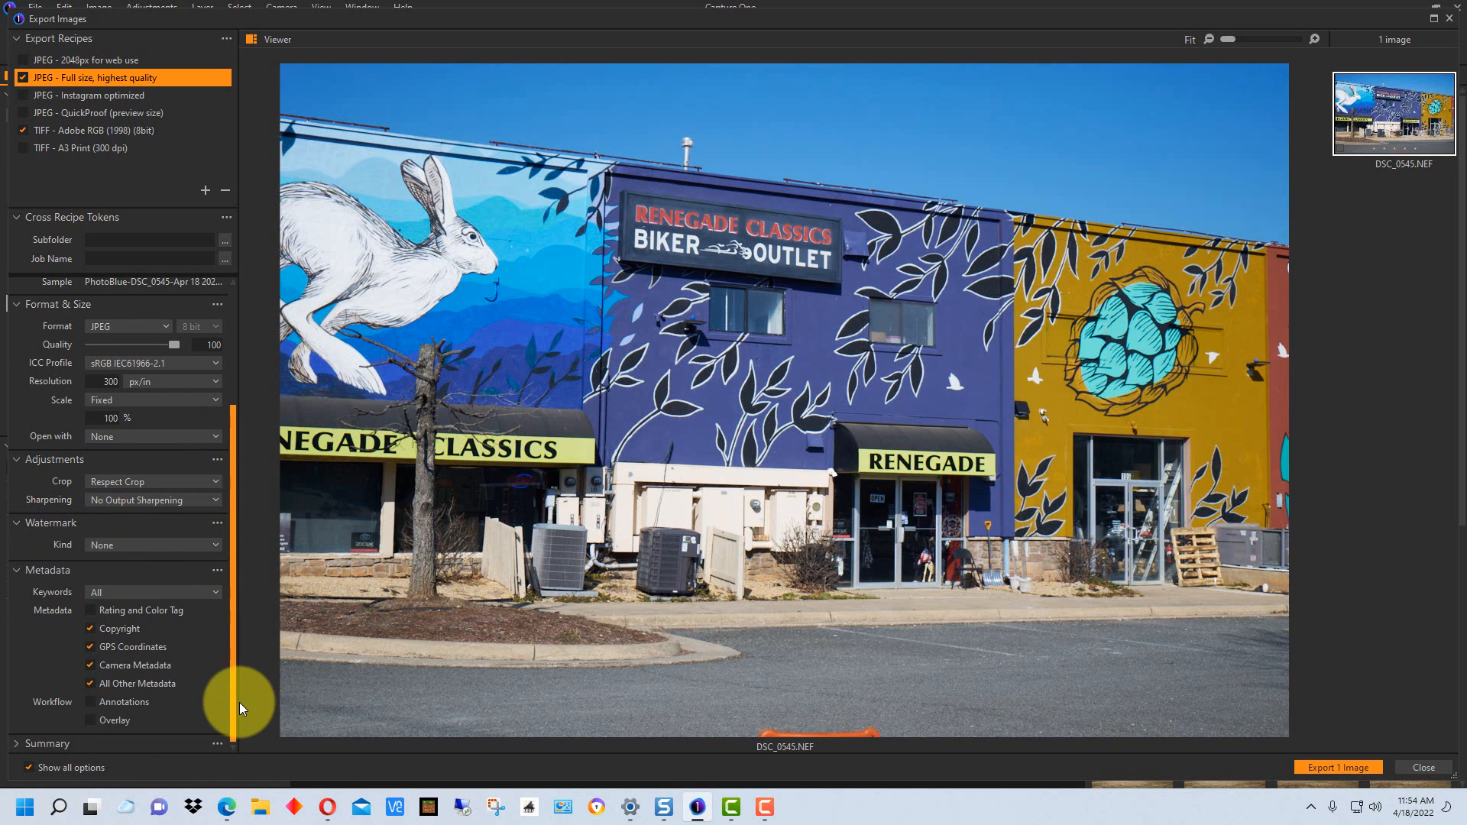
# Set the full-size JPEG recipe to scale by Height, measured in pixels
pyautogui.moveTo(239, 701); pyautogui.dragTo(250, 640)
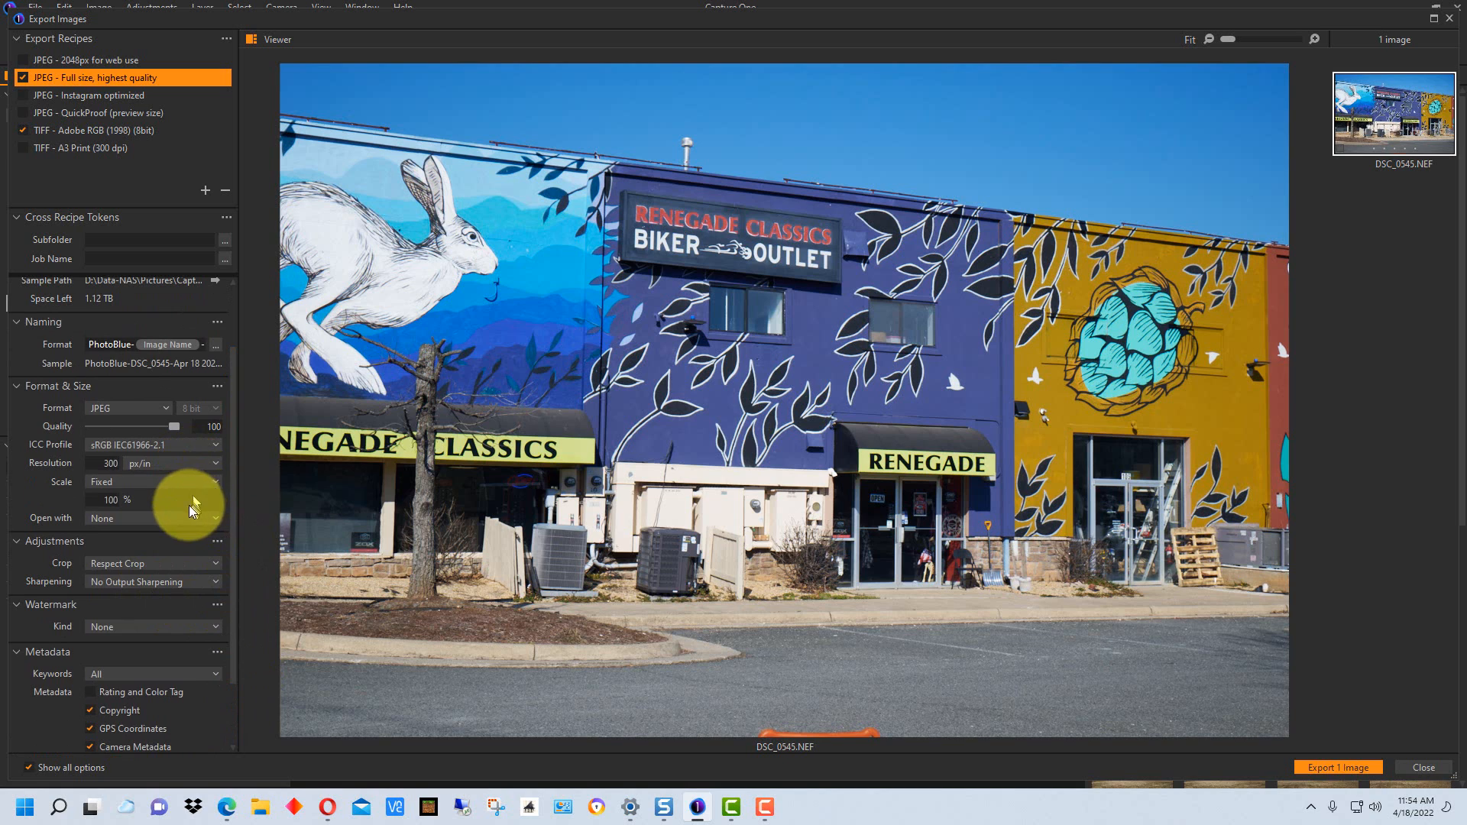
pyautogui.click(185, 480)
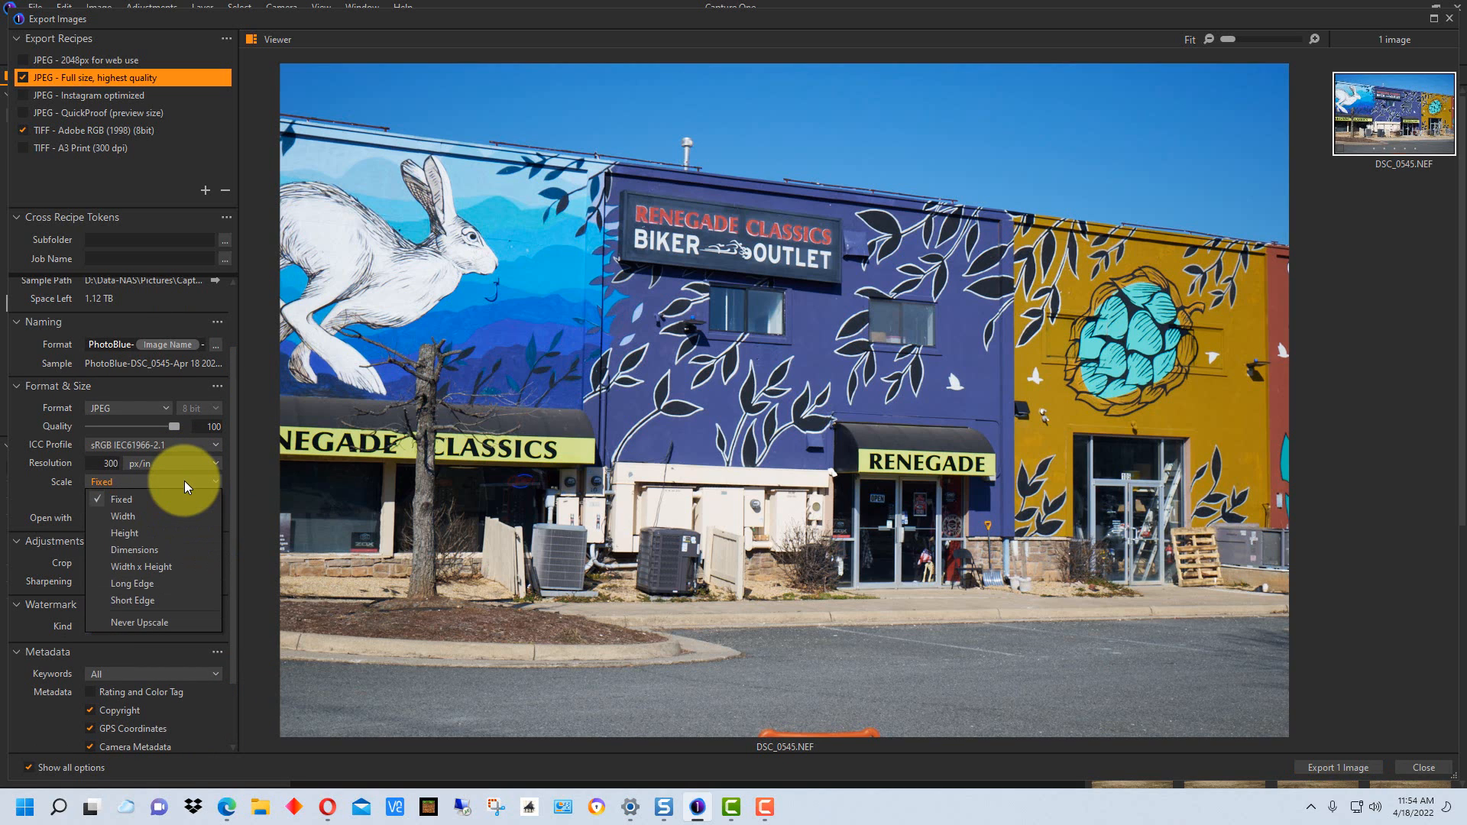
pyautogui.click(183, 480)
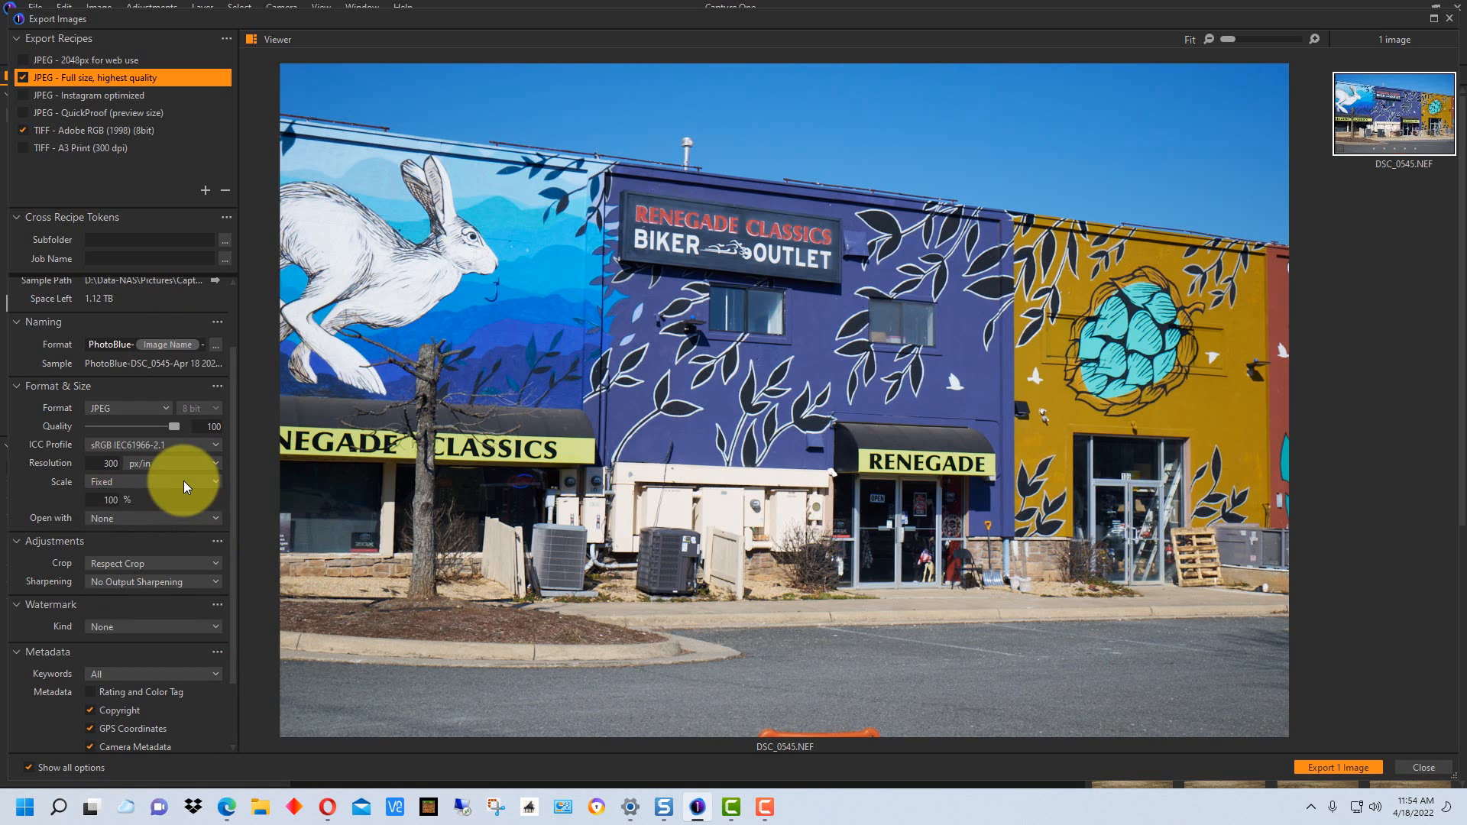
pyautogui.click(184, 480)
pyautogui.click(184, 480)
pyautogui.click(183, 480)
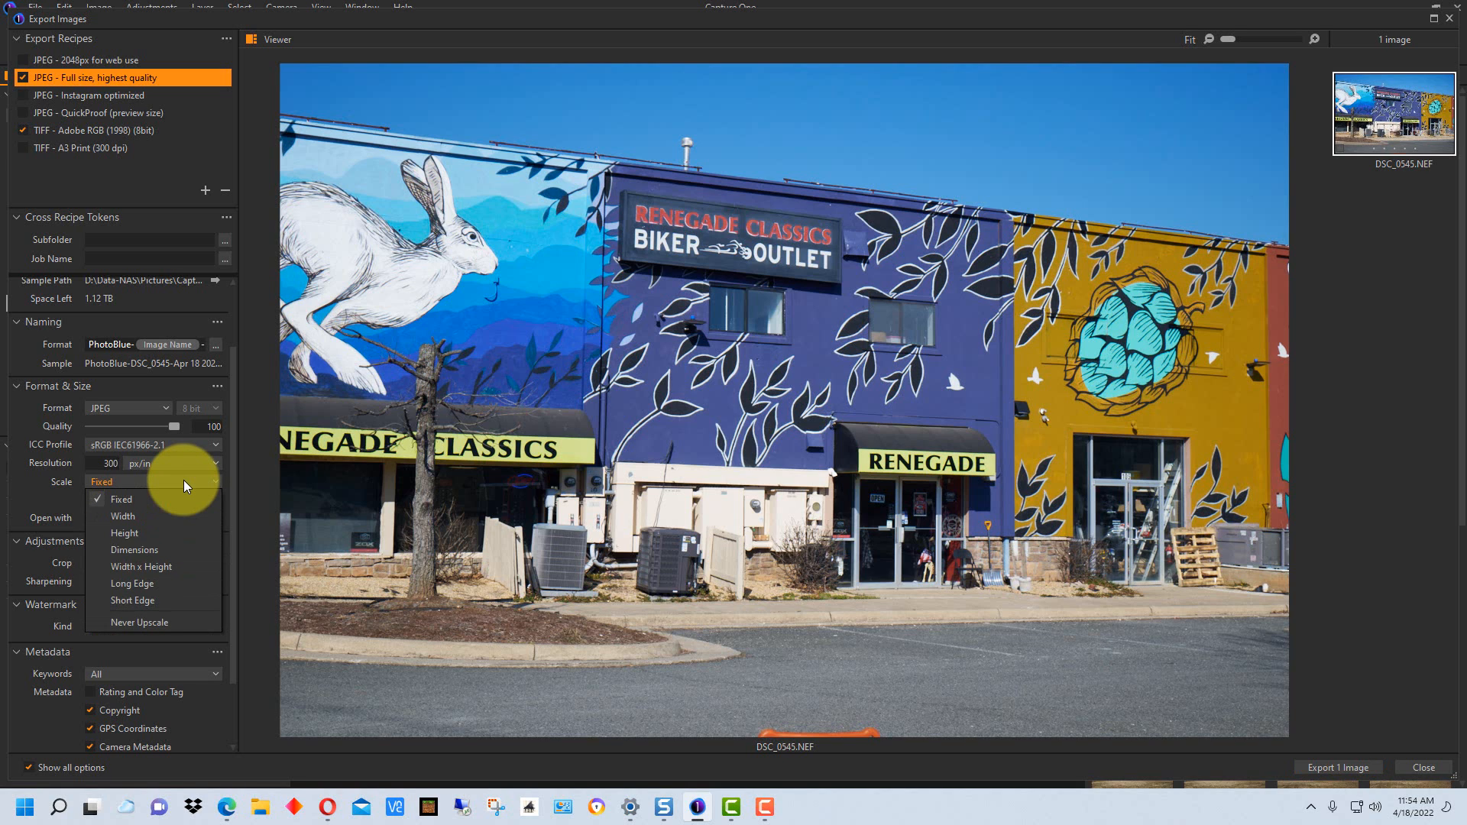
pyautogui.click(164, 533)
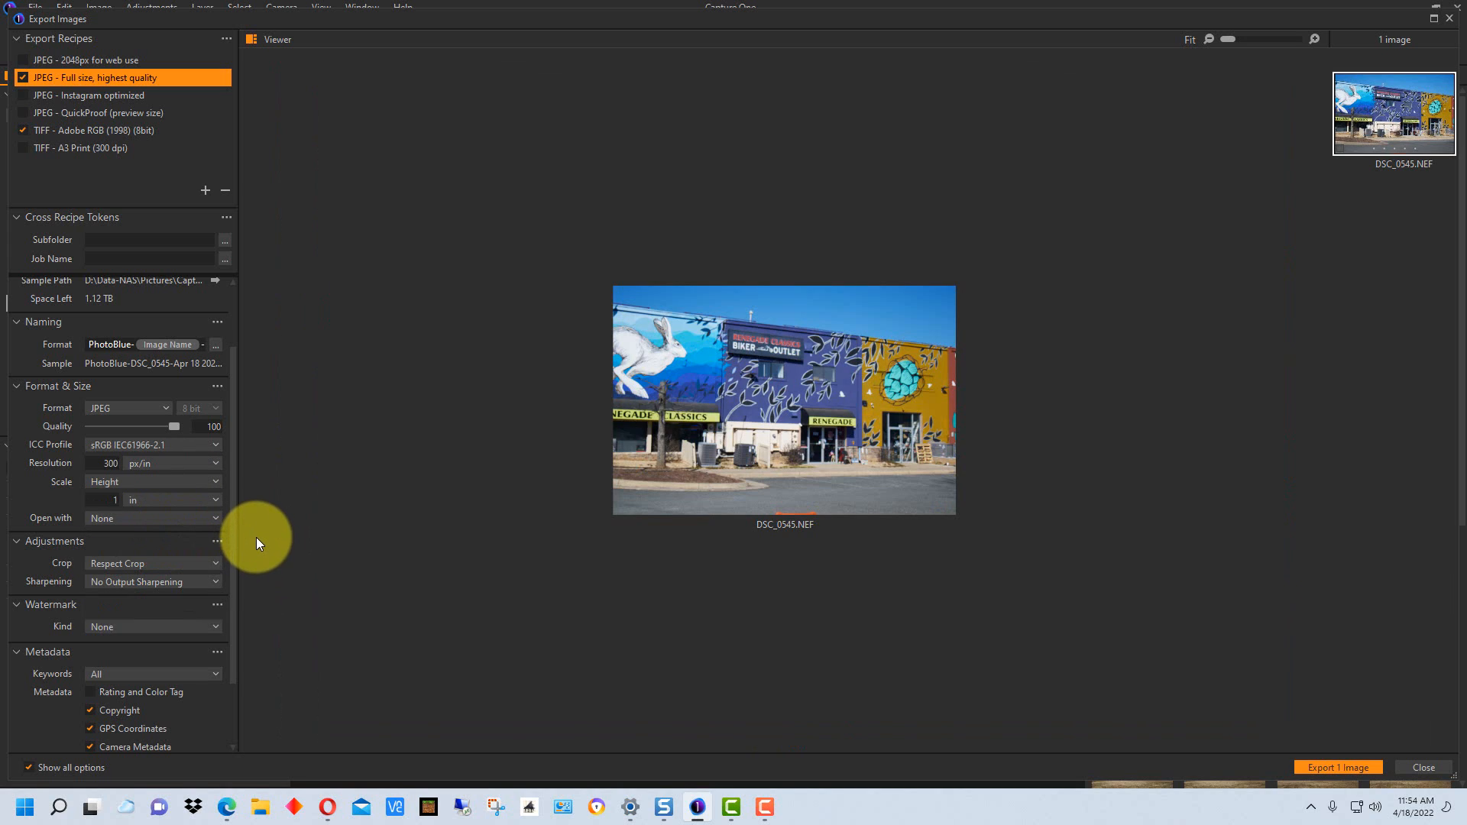
pyautogui.click(213, 503)
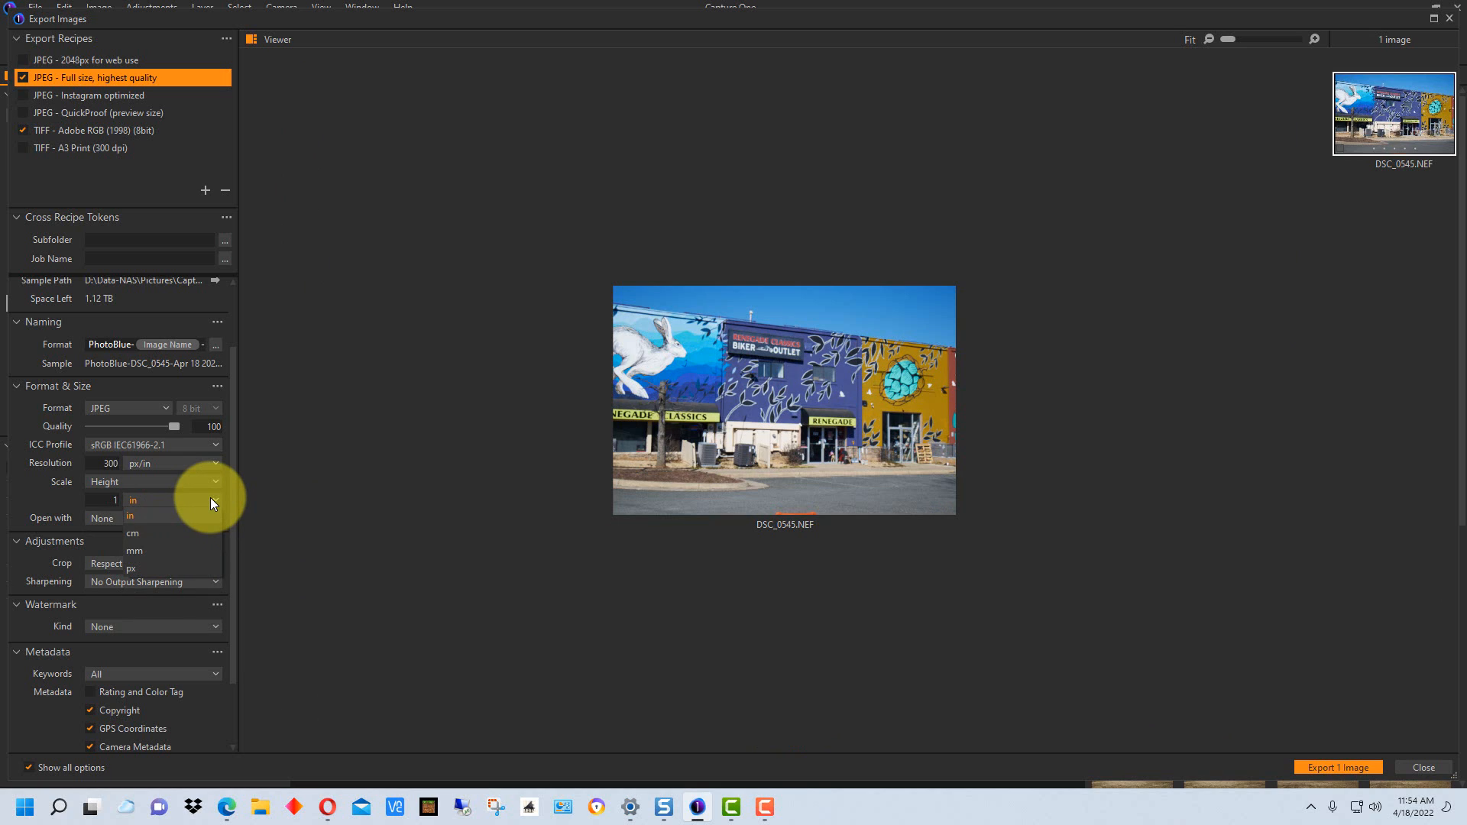
pyautogui.click(159, 568)
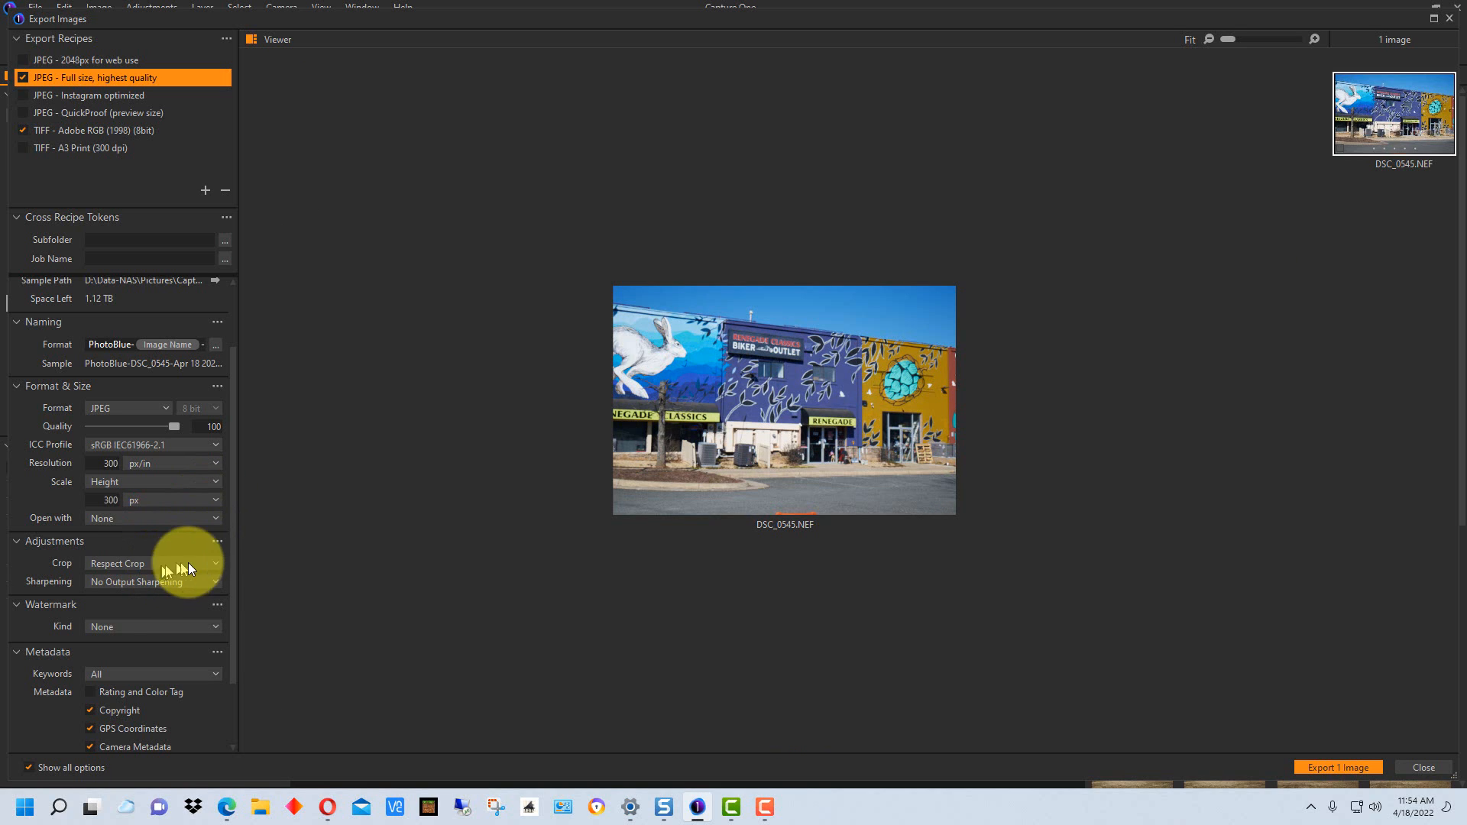
# Set the export height of the full-size JPEG recipe to 1080 px
pyautogui.doubleClick(119, 499)
pyautogui.write('1')
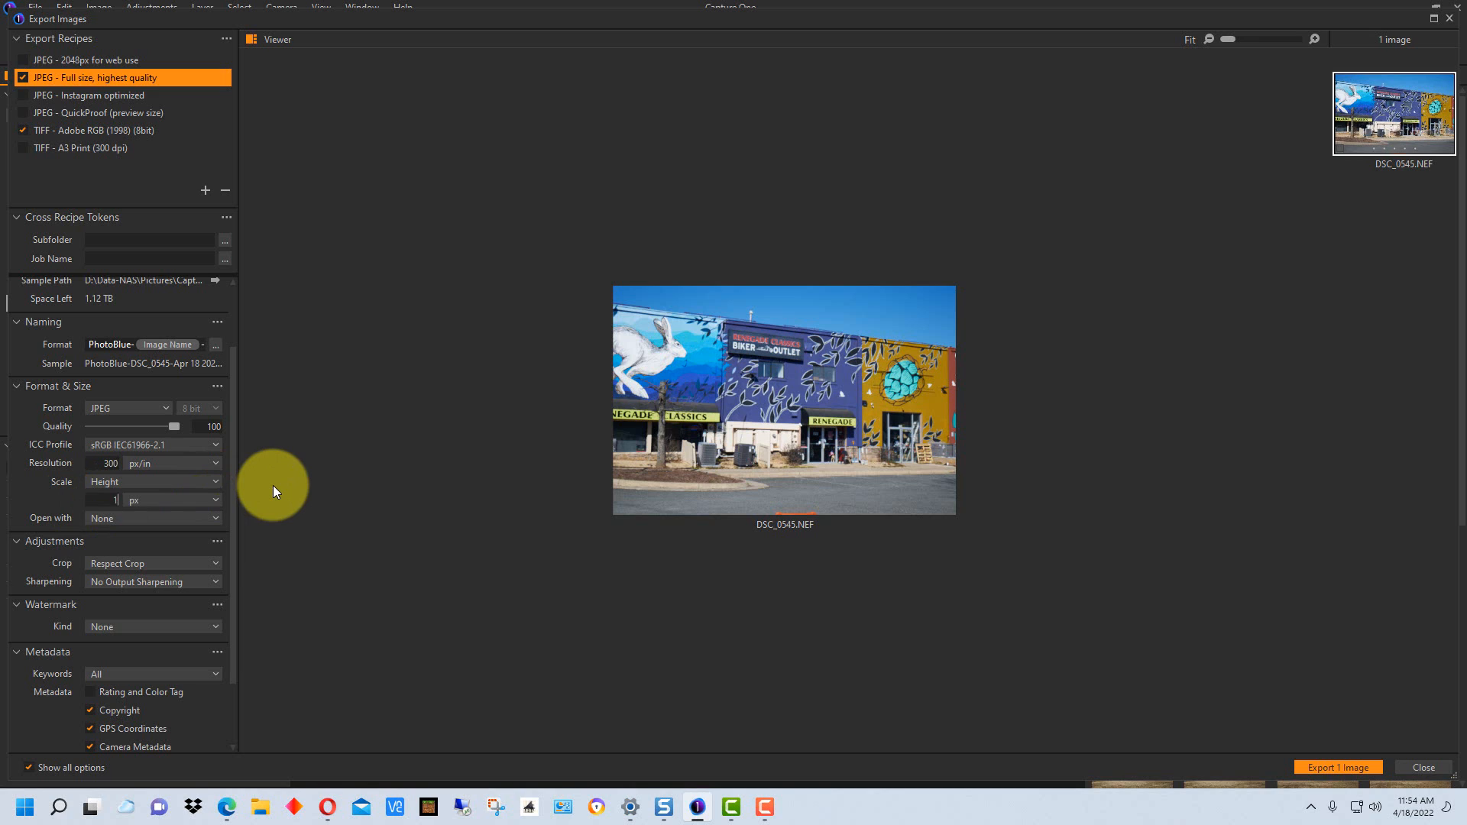
pyautogui.write('080')
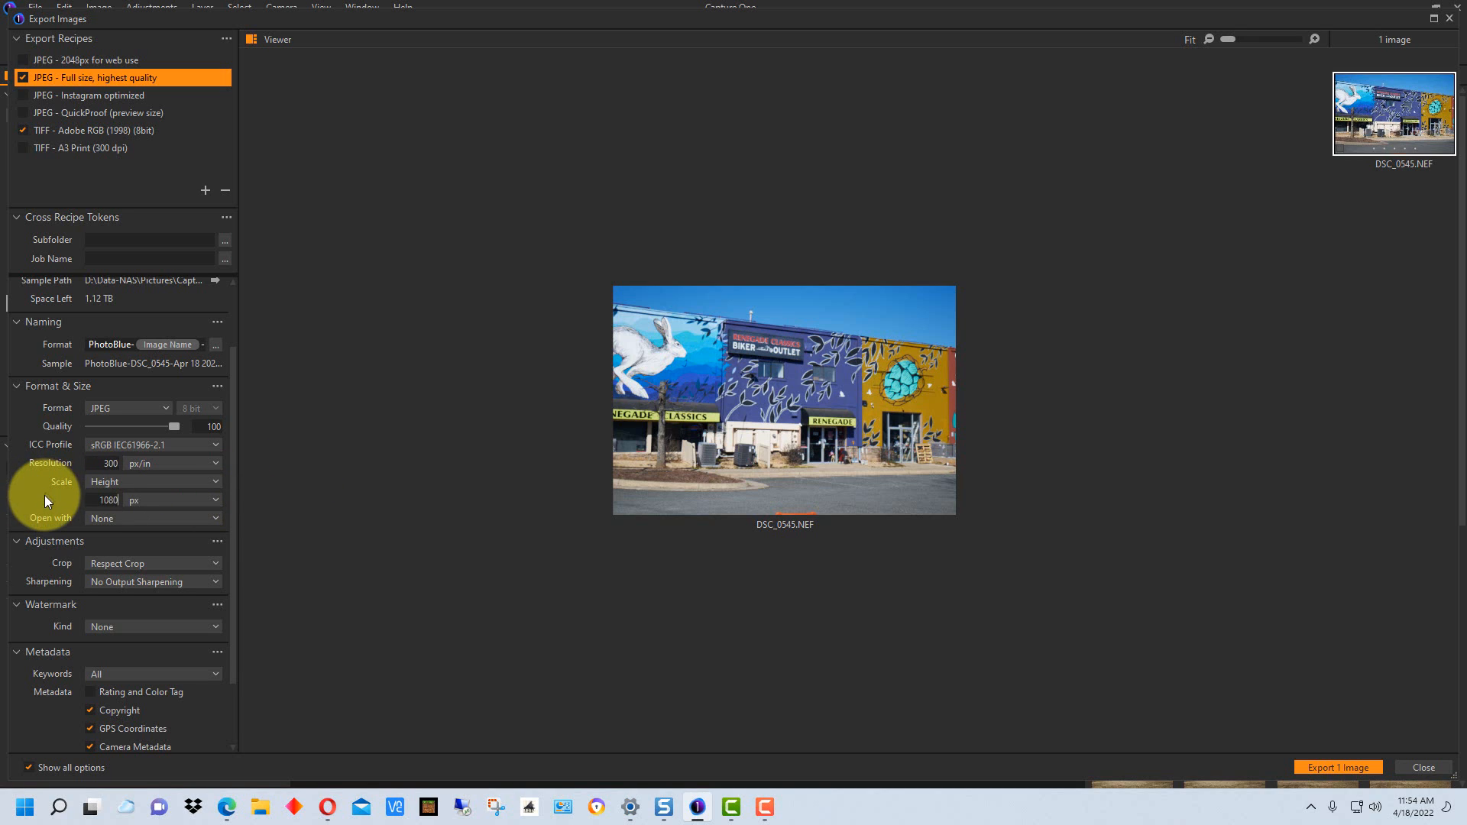
pyautogui.press('Tab')
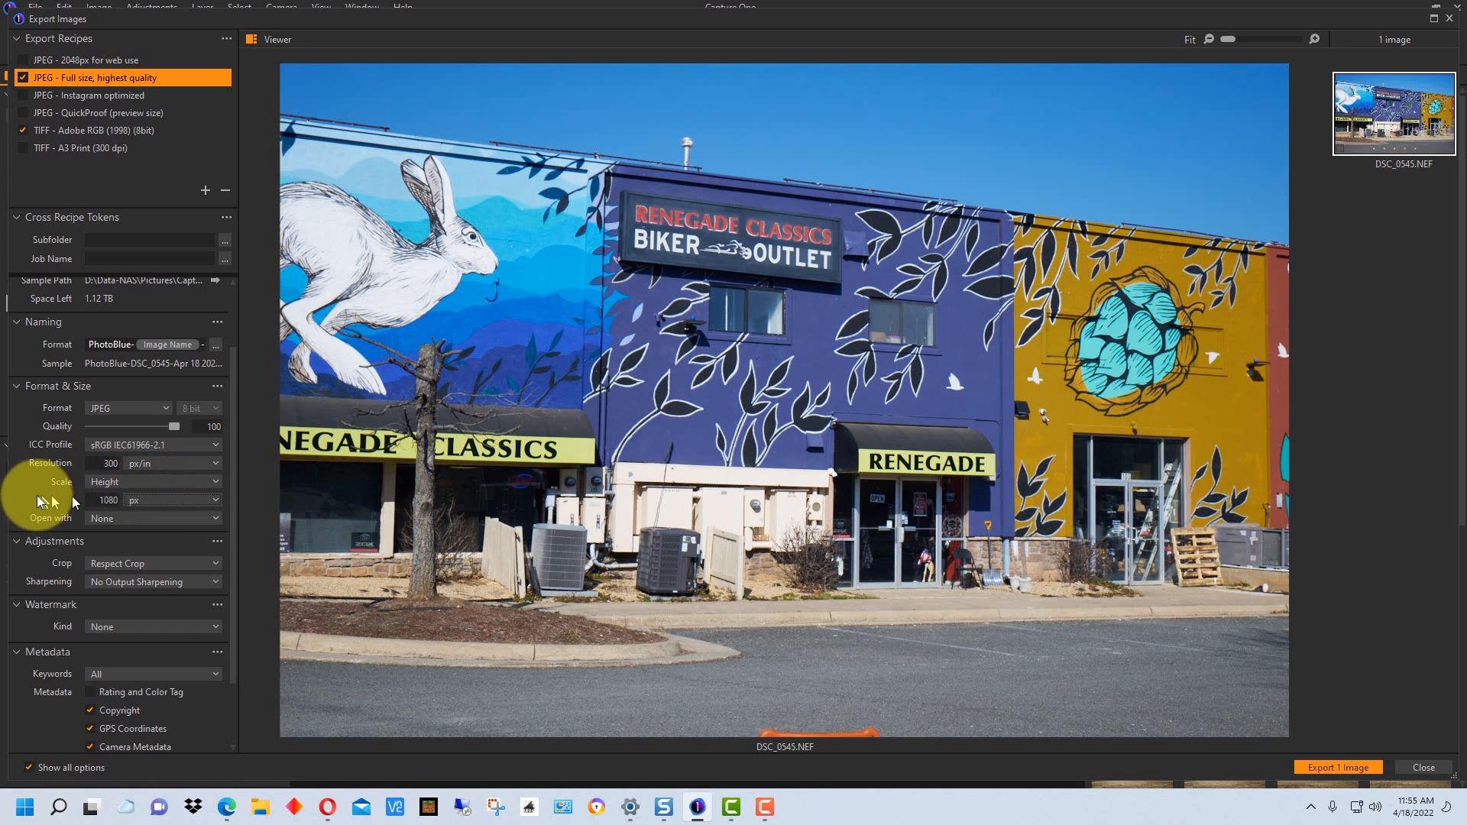
# Switch the JPEG recipe's scale to Width x Height, trying inches as the unit before going back to pixels
pyautogui.click(205, 483)
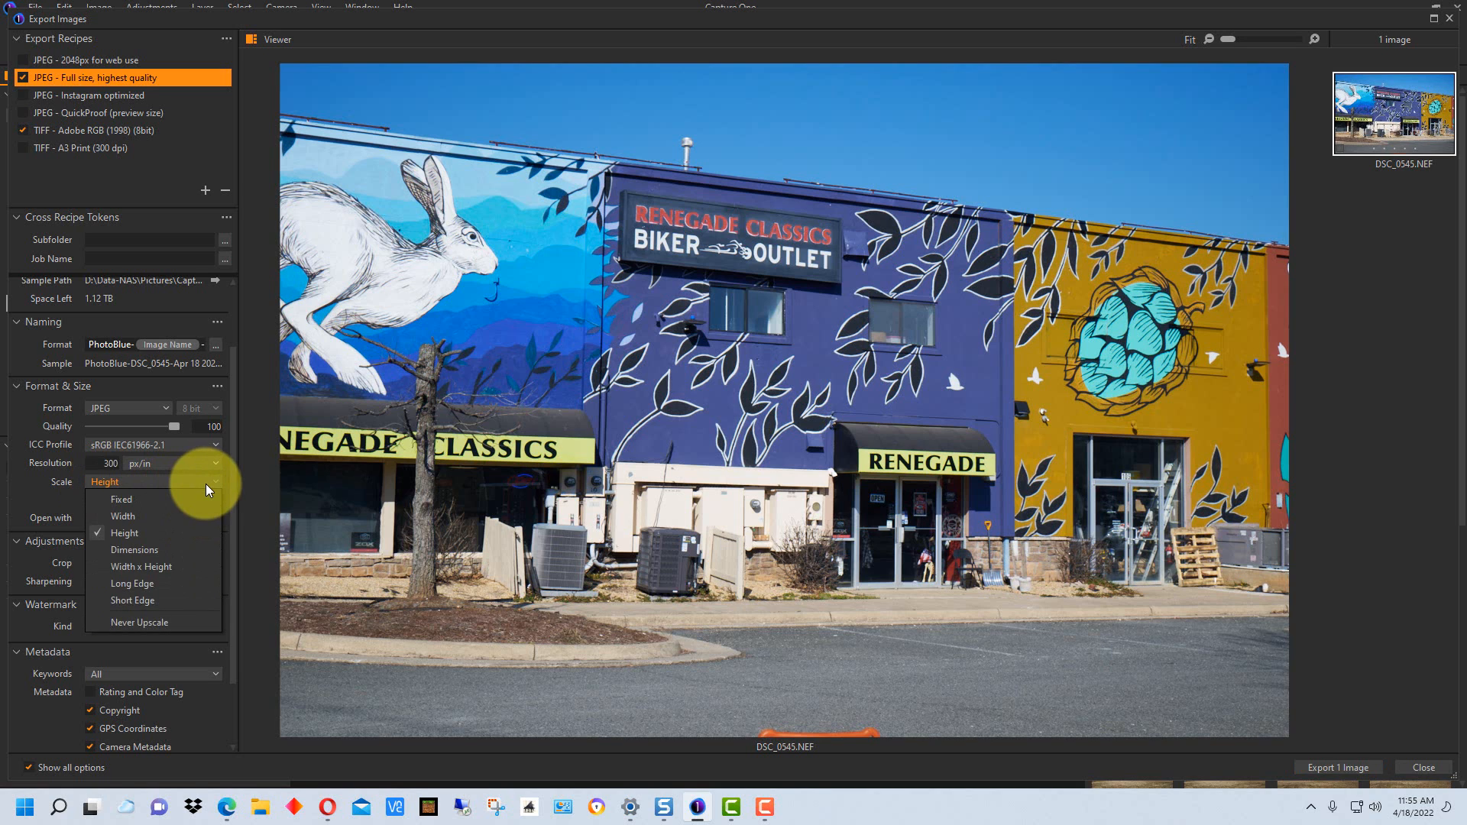
pyautogui.click(167, 565)
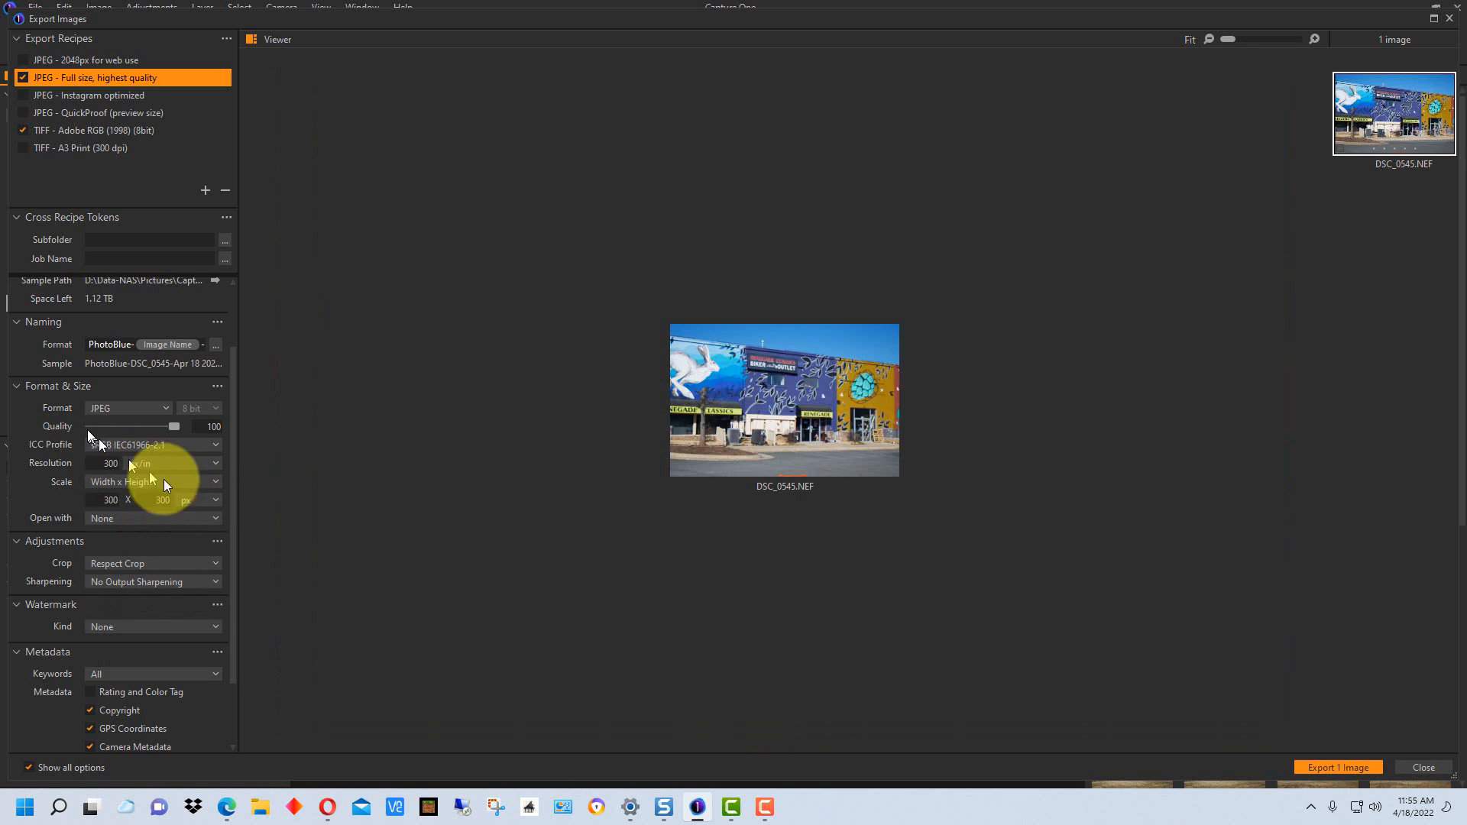
pyautogui.click(199, 500)
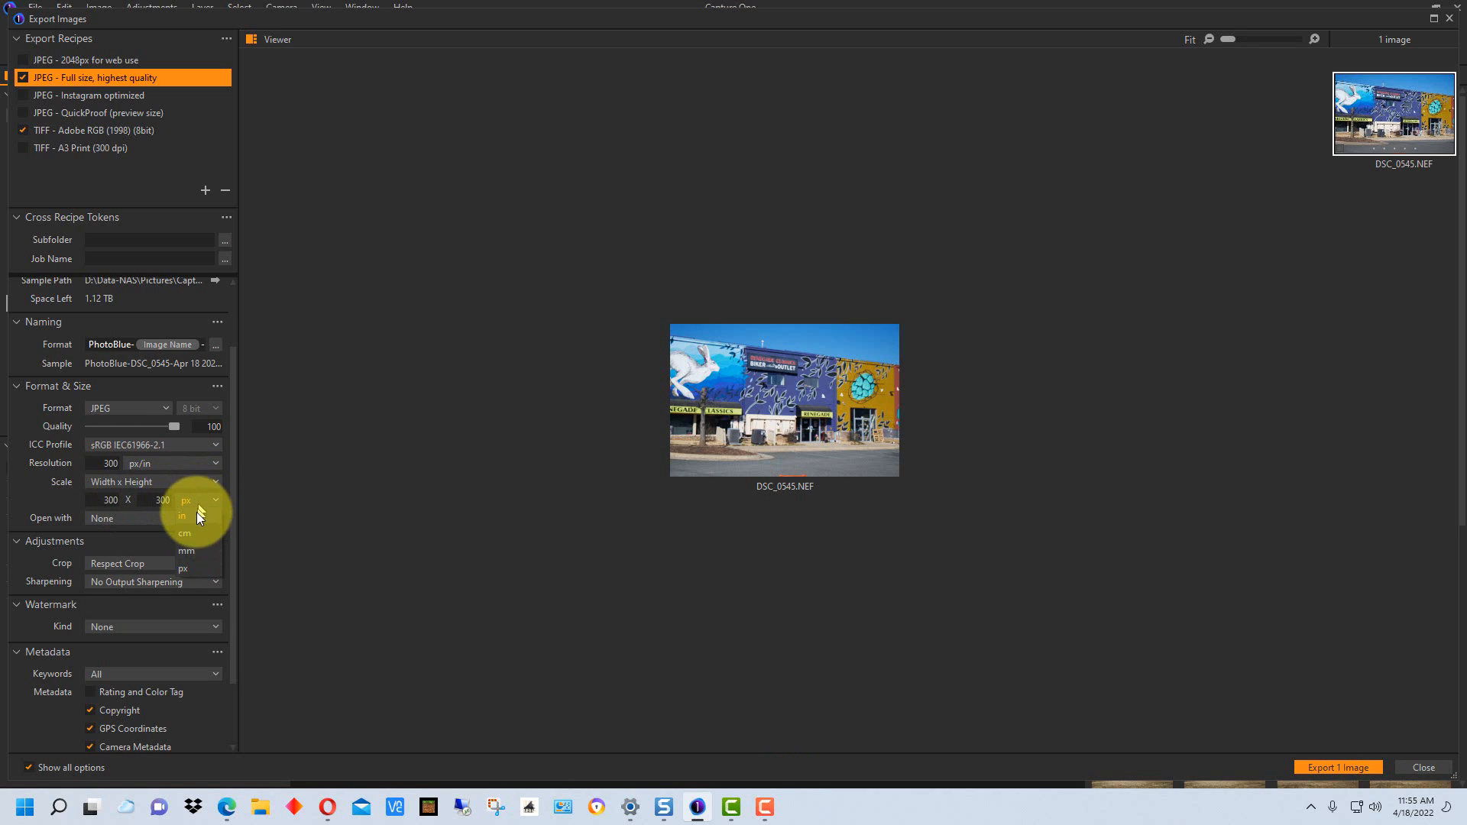
pyautogui.click(195, 514)
pyautogui.click(200, 499)
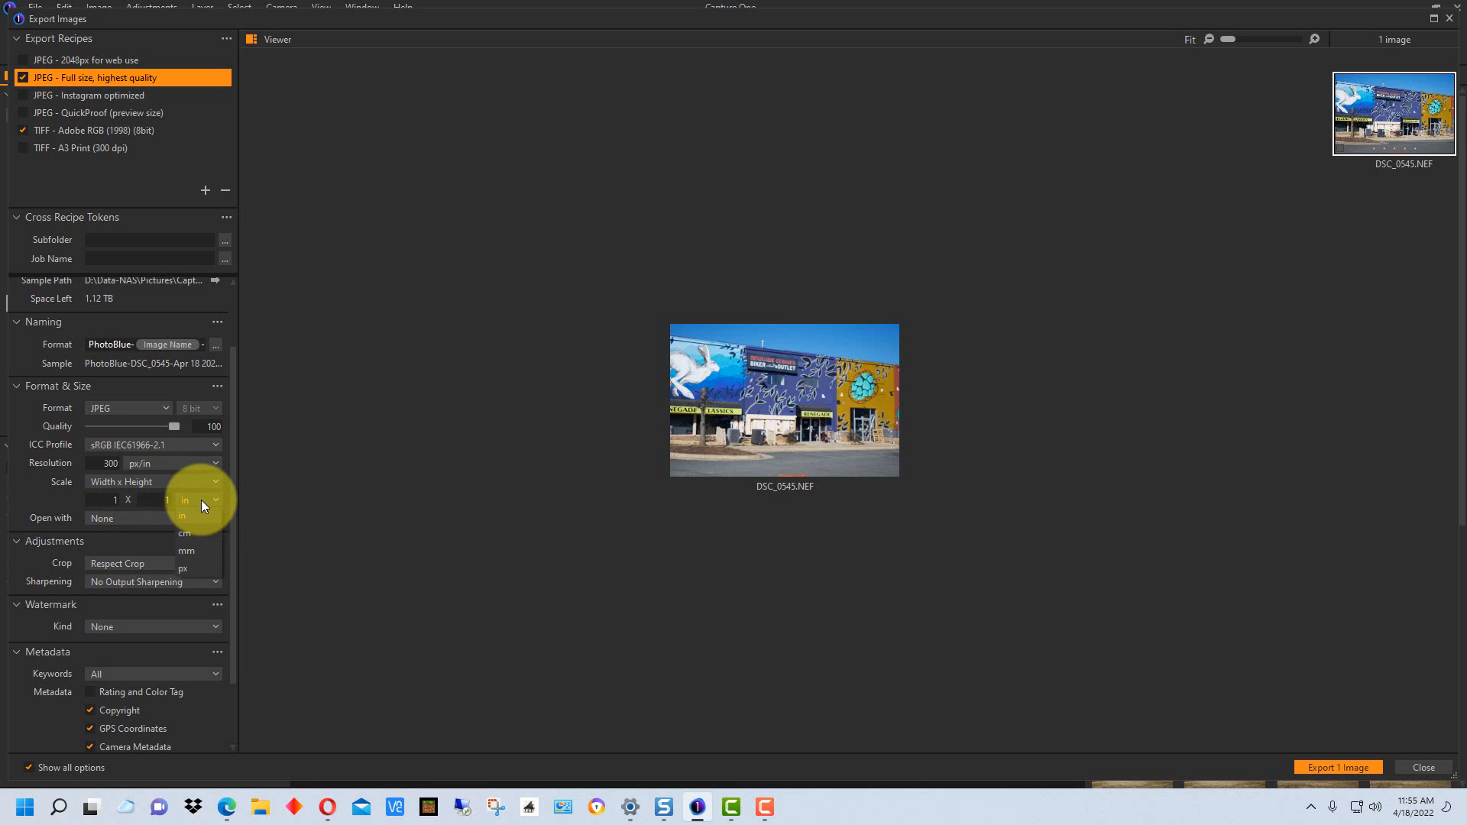
pyautogui.click(193, 568)
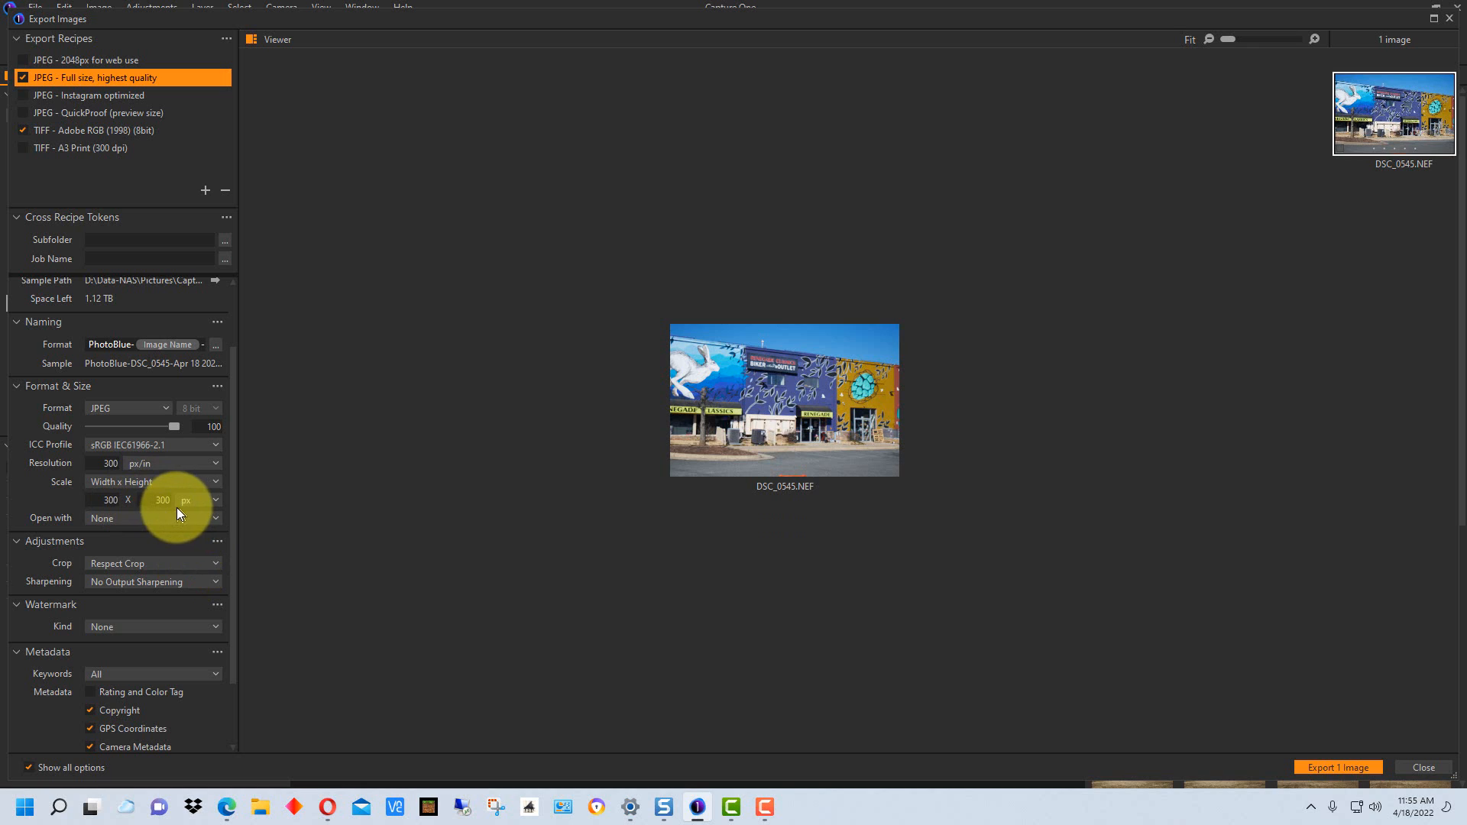
# Set the full-size JPEG recipe's scale to Fixed at 100%
pyautogui.click(218, 500)
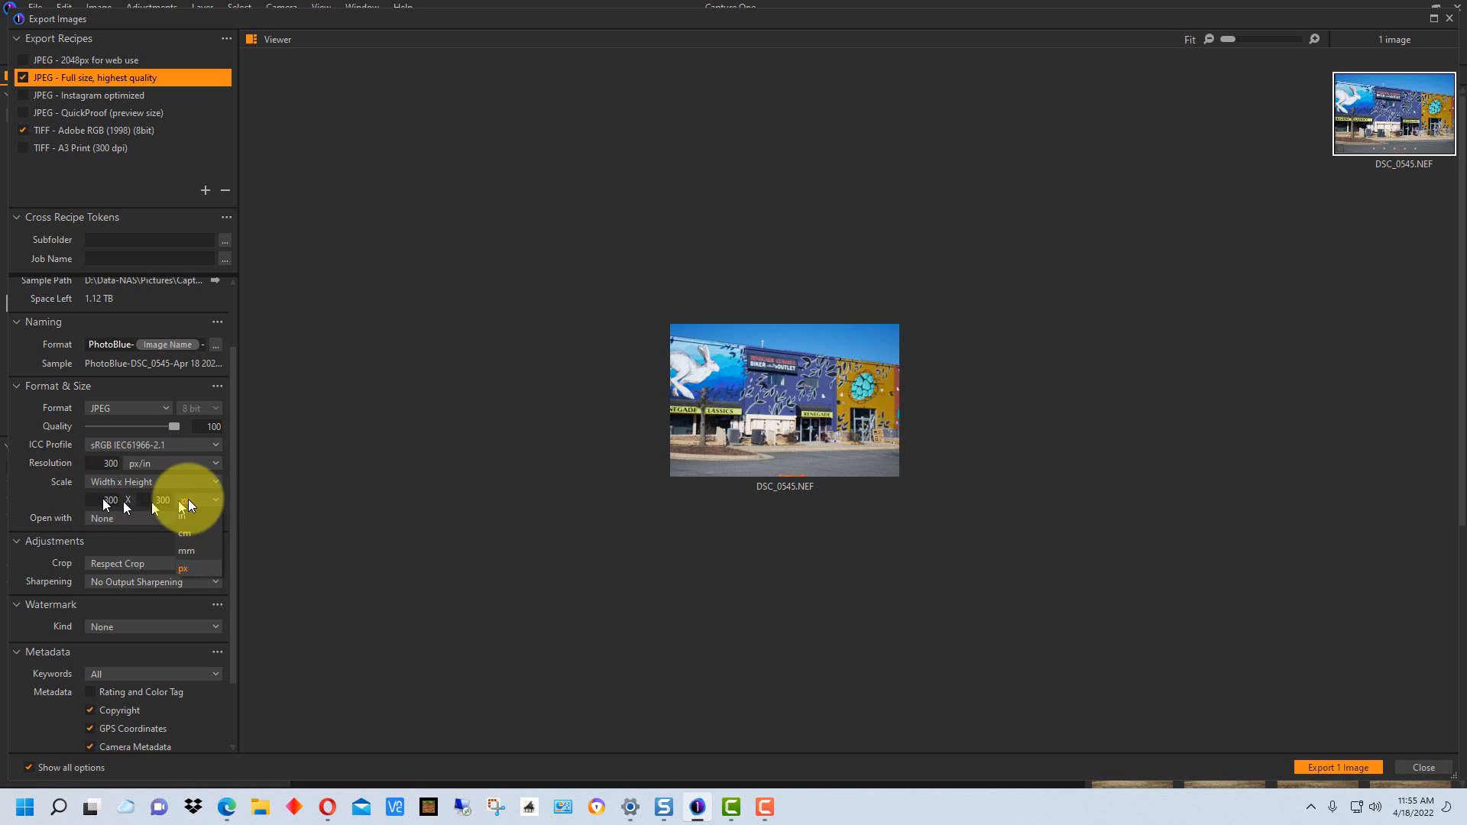
pyautogui.click(149, 483)
pyautogui.click(149, 480)
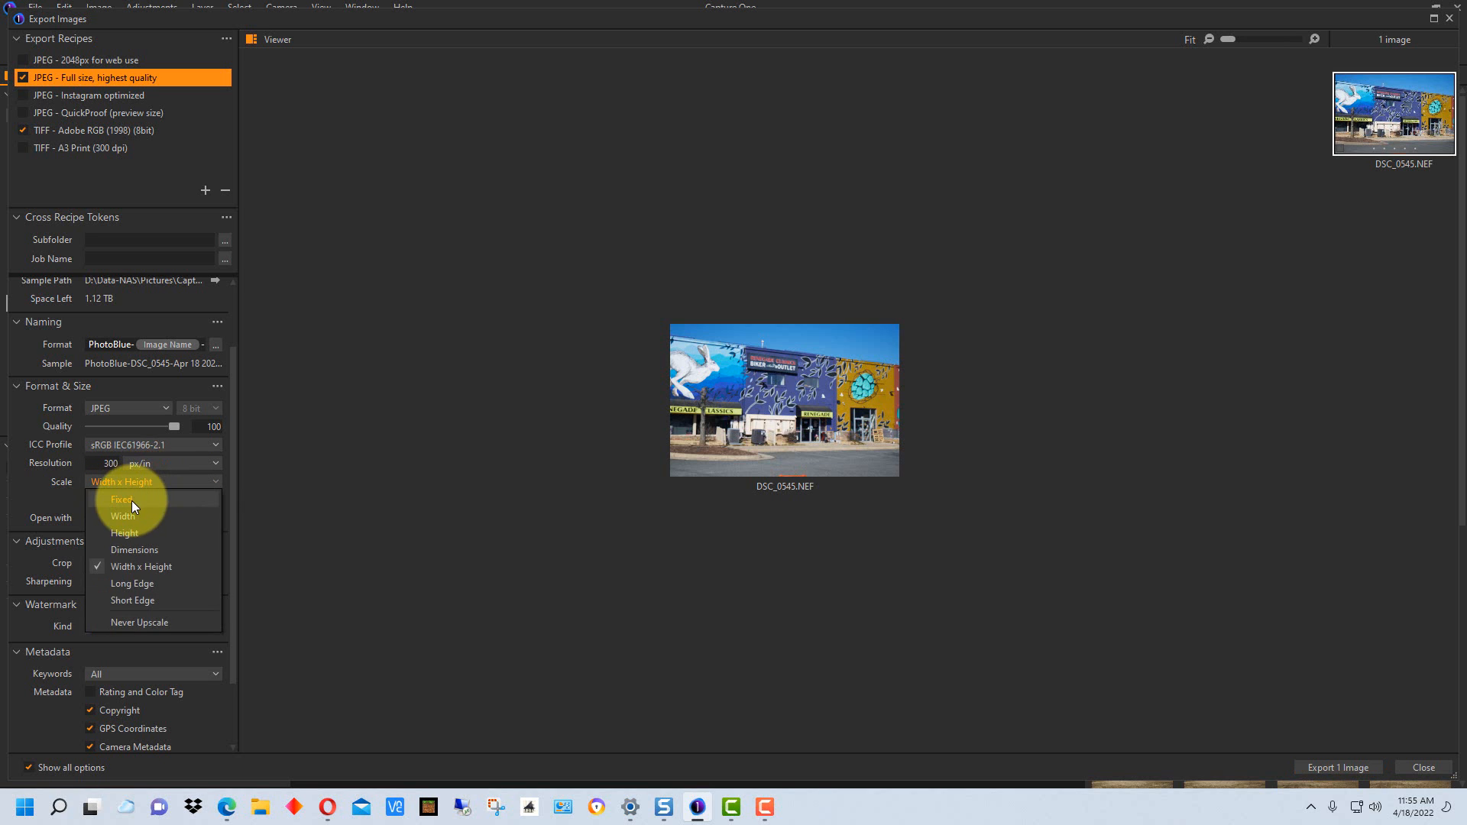
pyautogui.click(130, 500)
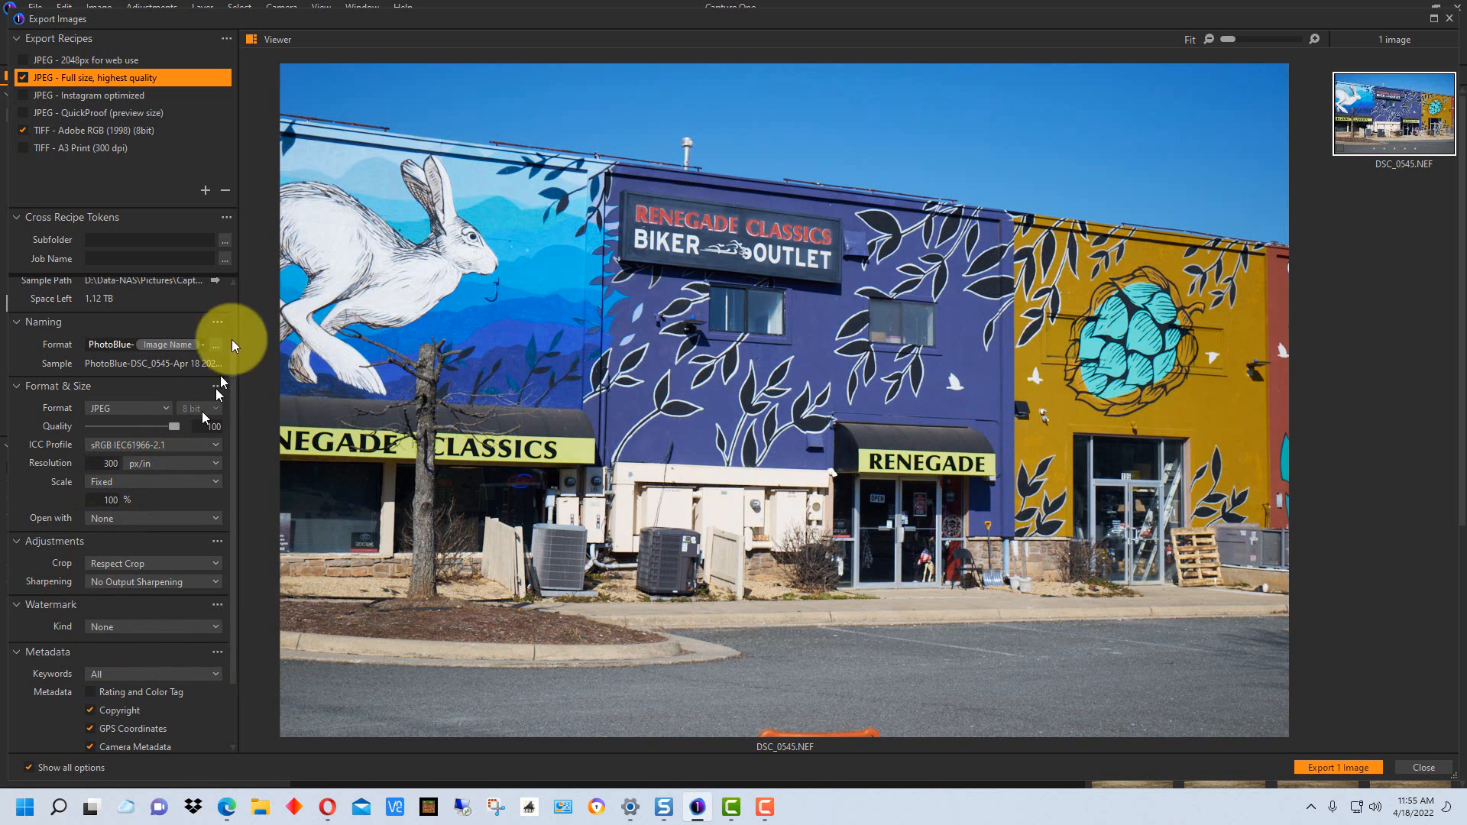
# Export DSC_0545.NEF with the full-size JPEG and TIFF - Adobe RGB (1998) recipes, and minimize the export folder window after checking the files
pyautogui.scroll(2, 215, 419)
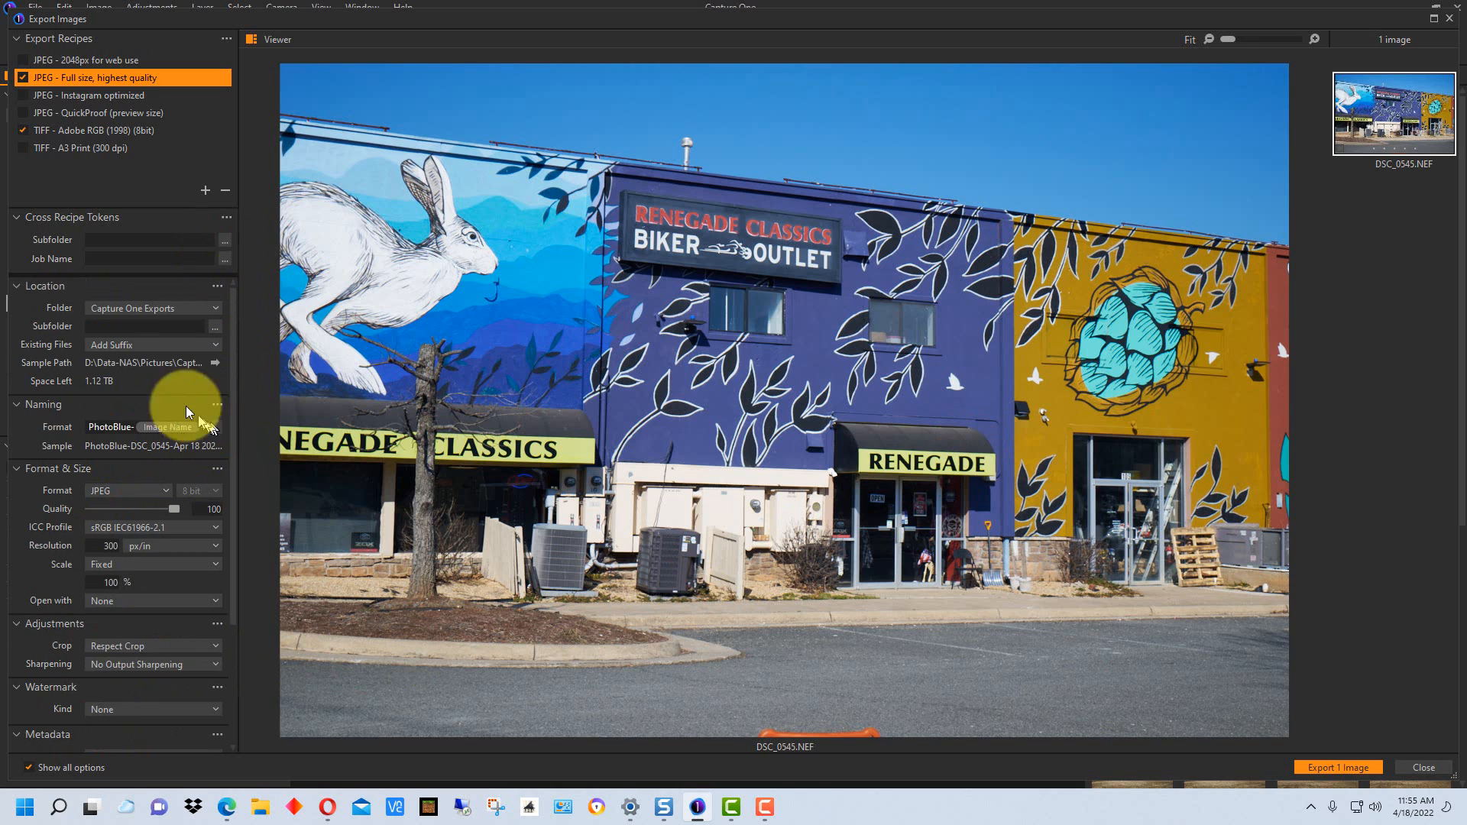
pyautogui.scroll(-1, 172, 588)
pyautogui.scroll(-1, 172, 588)
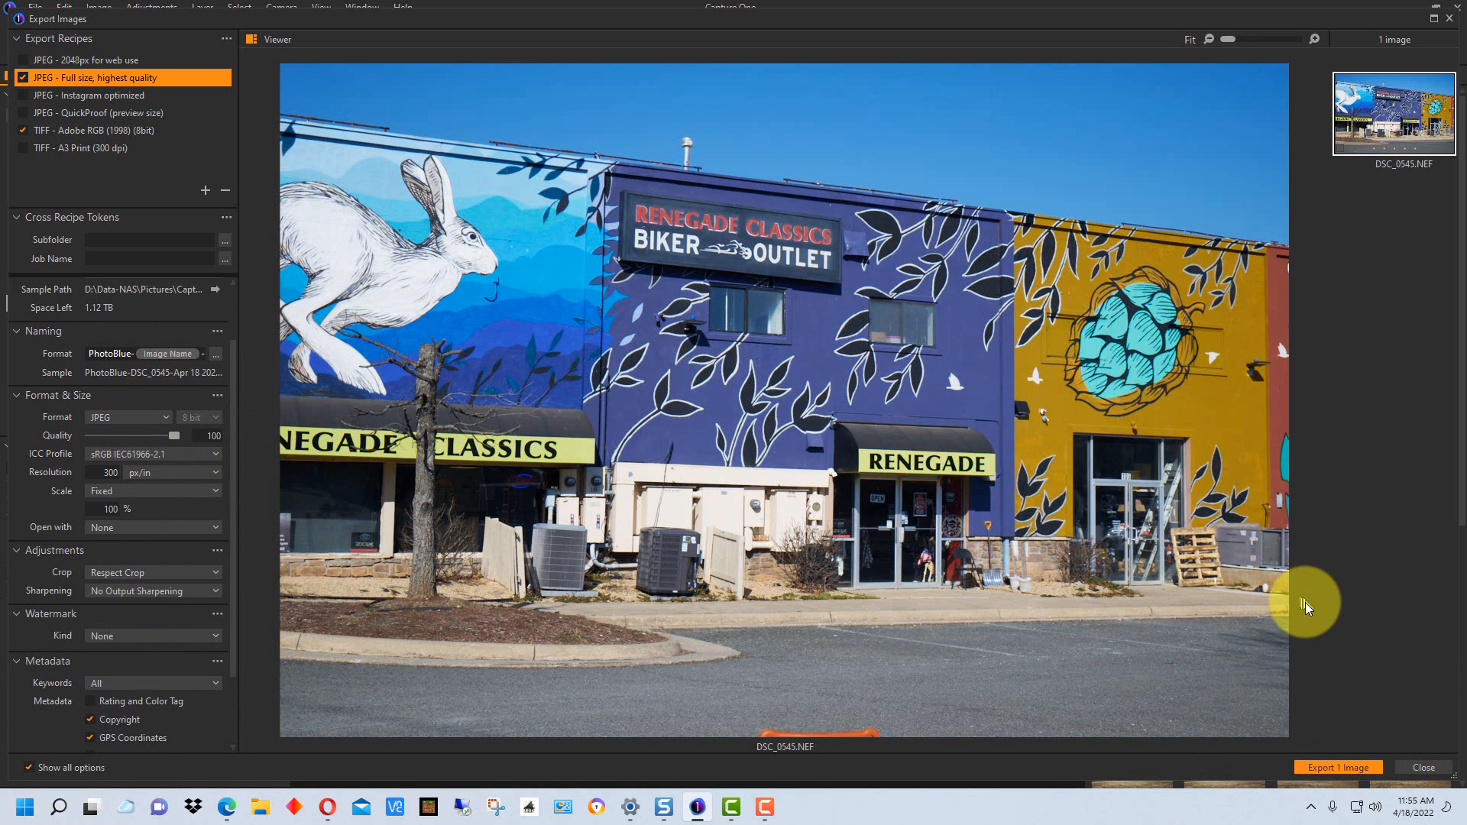
pyautogui.click(1339, 768)
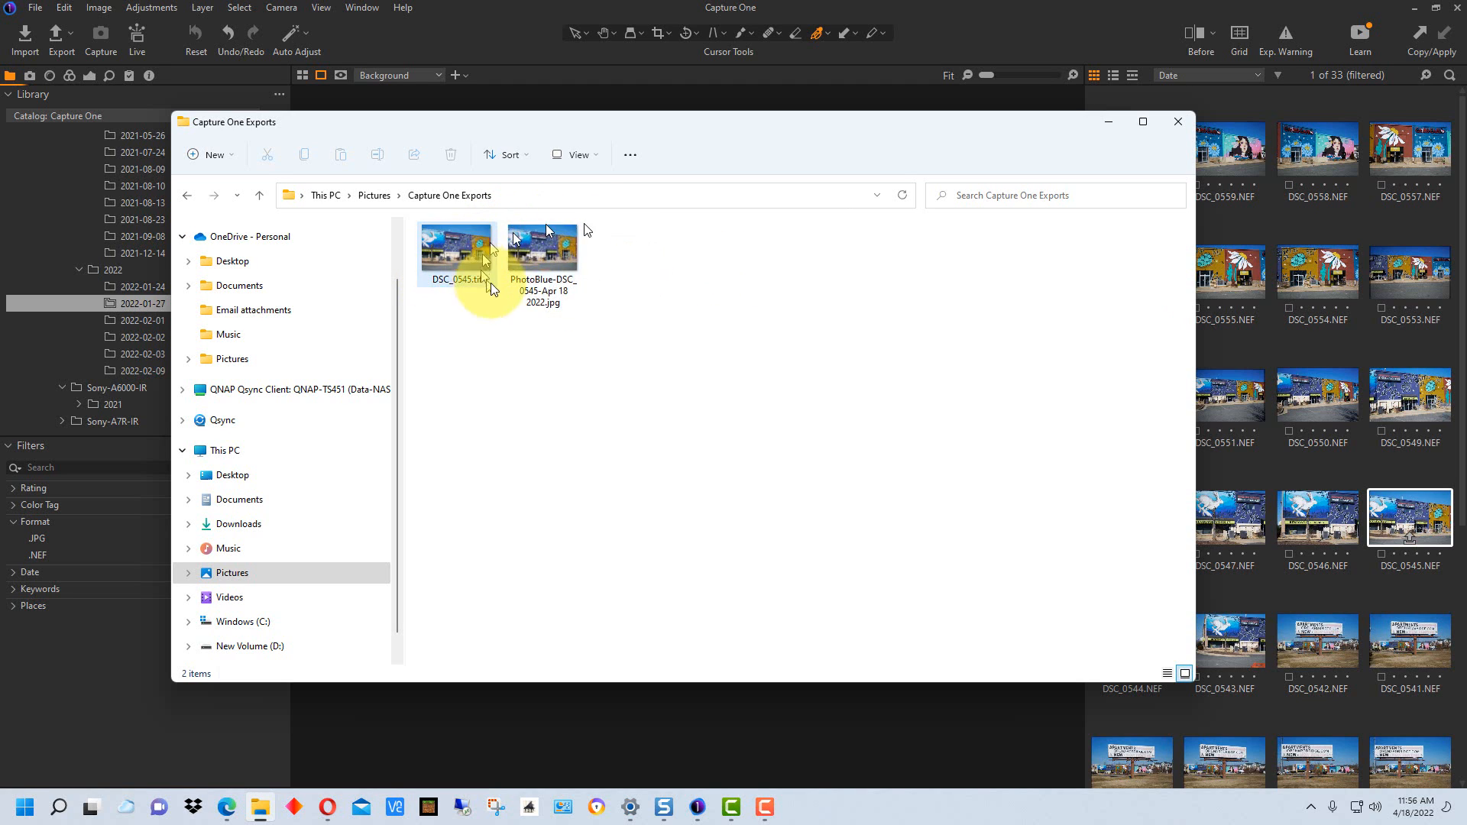
pyautogui.click(542, 252)
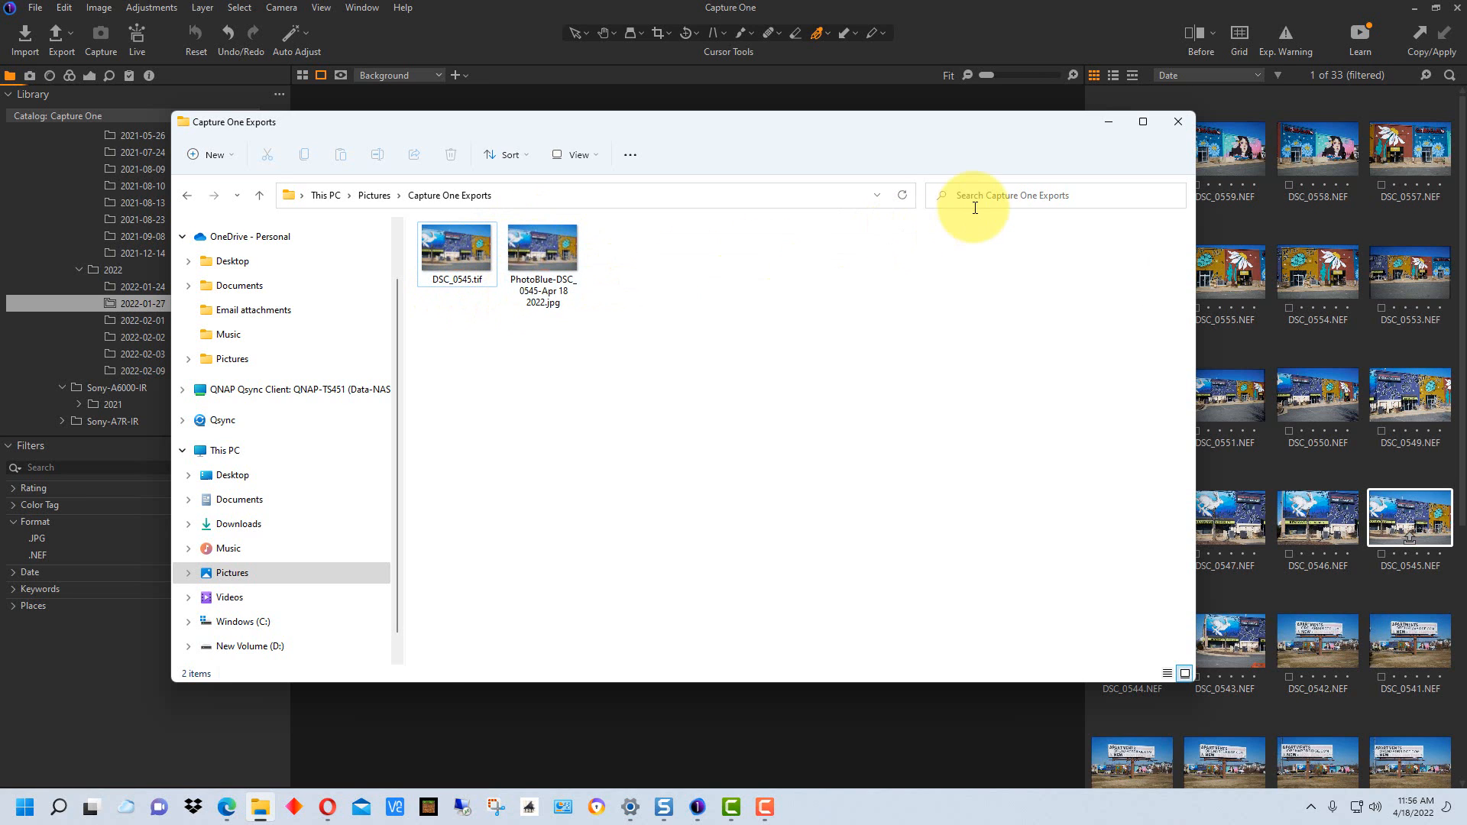
pyautogui.click(1104, 120)
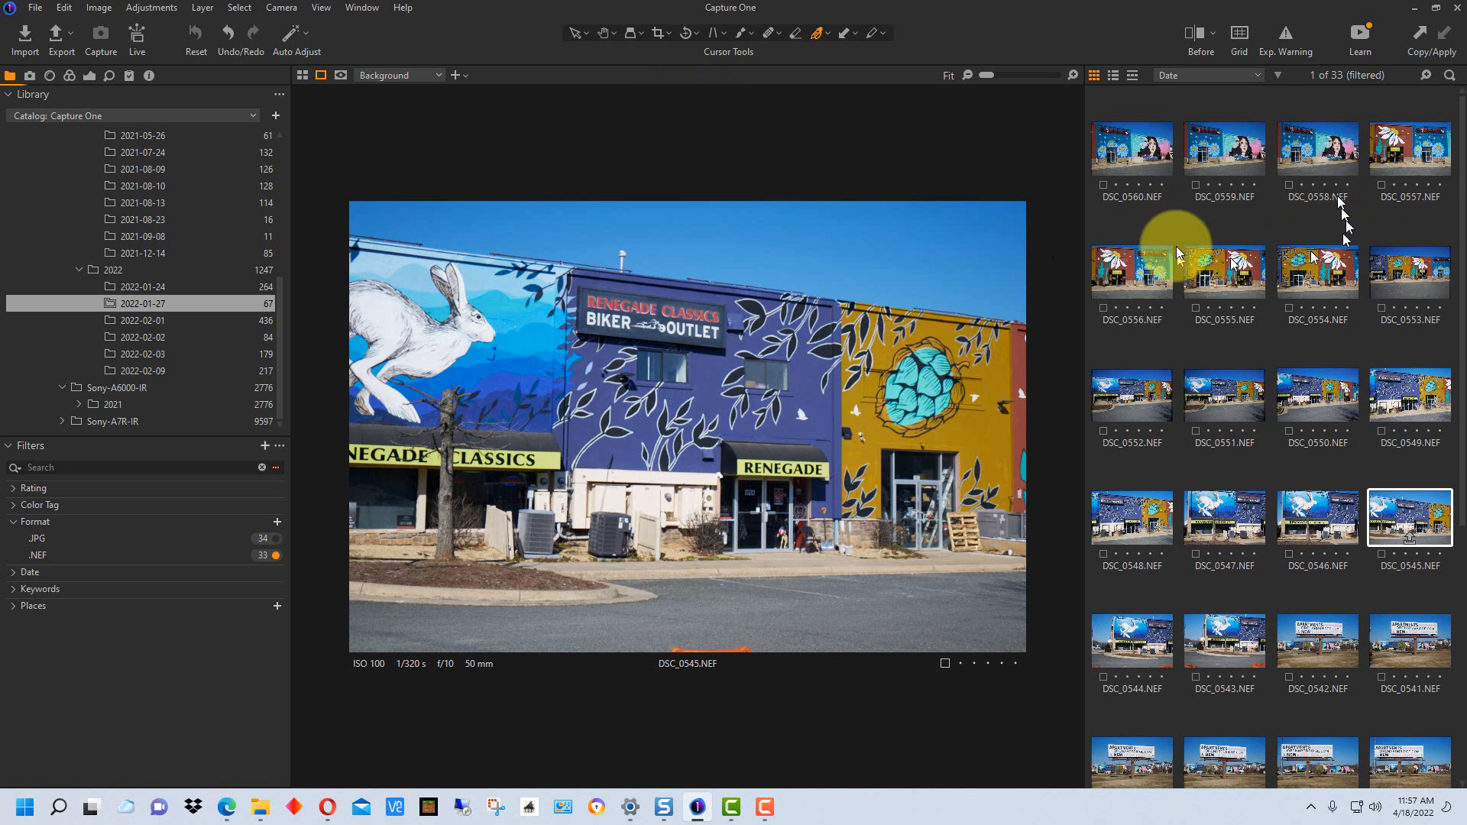
# Select DSC_0557.NEF, DSC_0550.NEF and DSC_0542.NEF together and open the export settings for them
pyautogui.click(1409, 155)
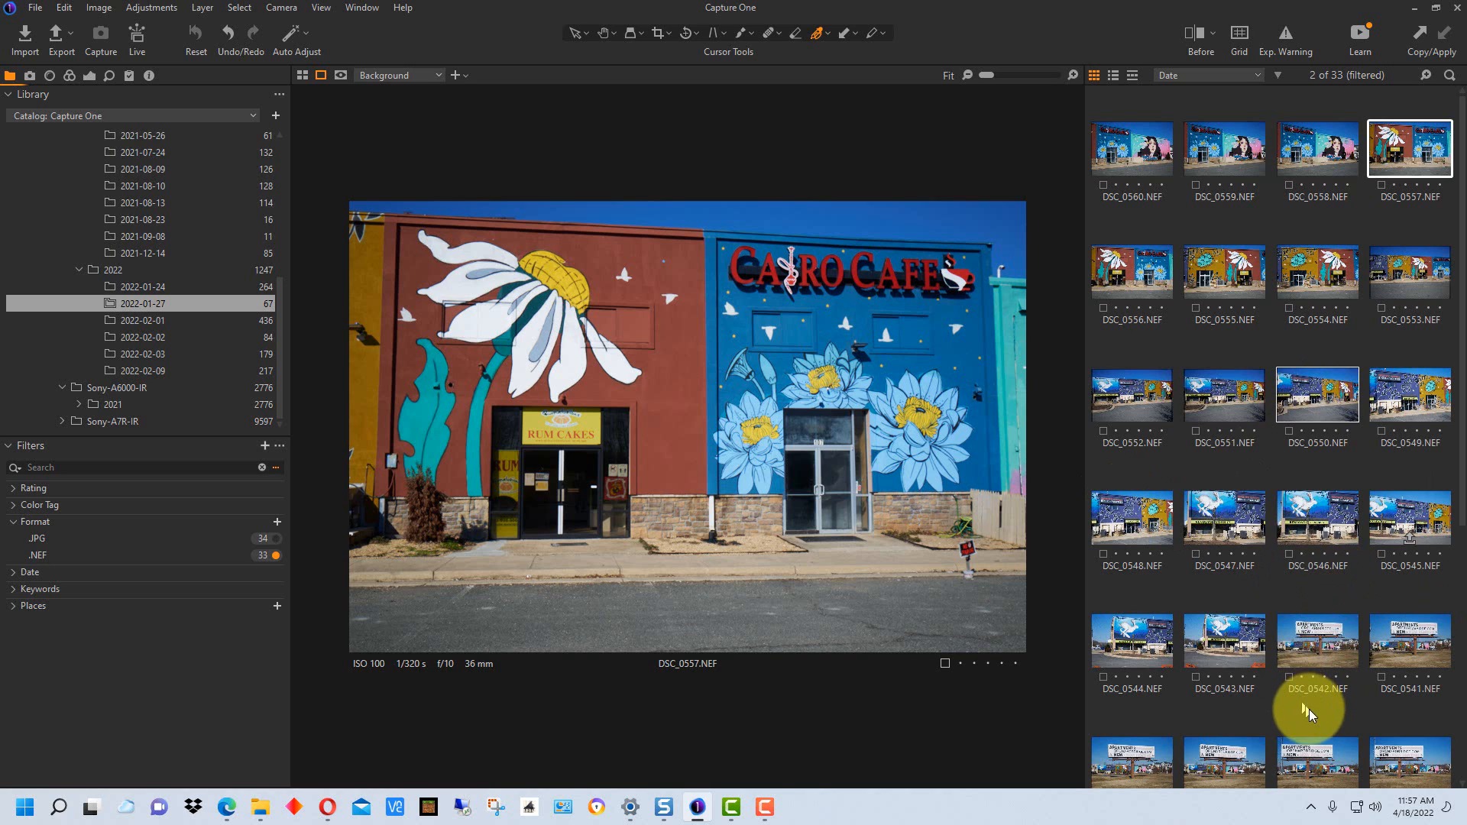
pyautogui.keyDown('ctrl'); pyautogui.click(1318, 648); pyautogui.keyUp('ctrl')
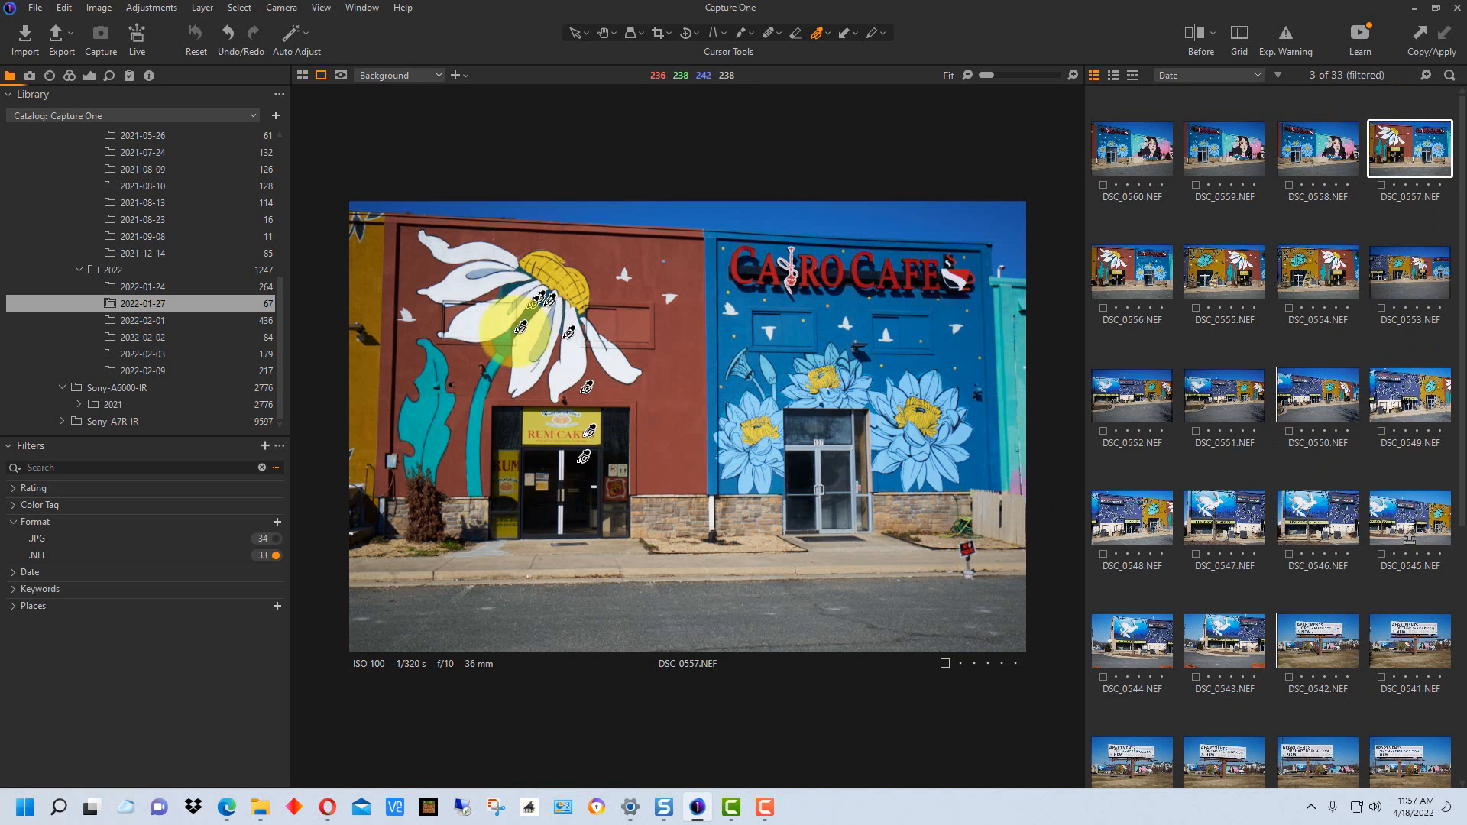
pyautogui.click(56, 30)
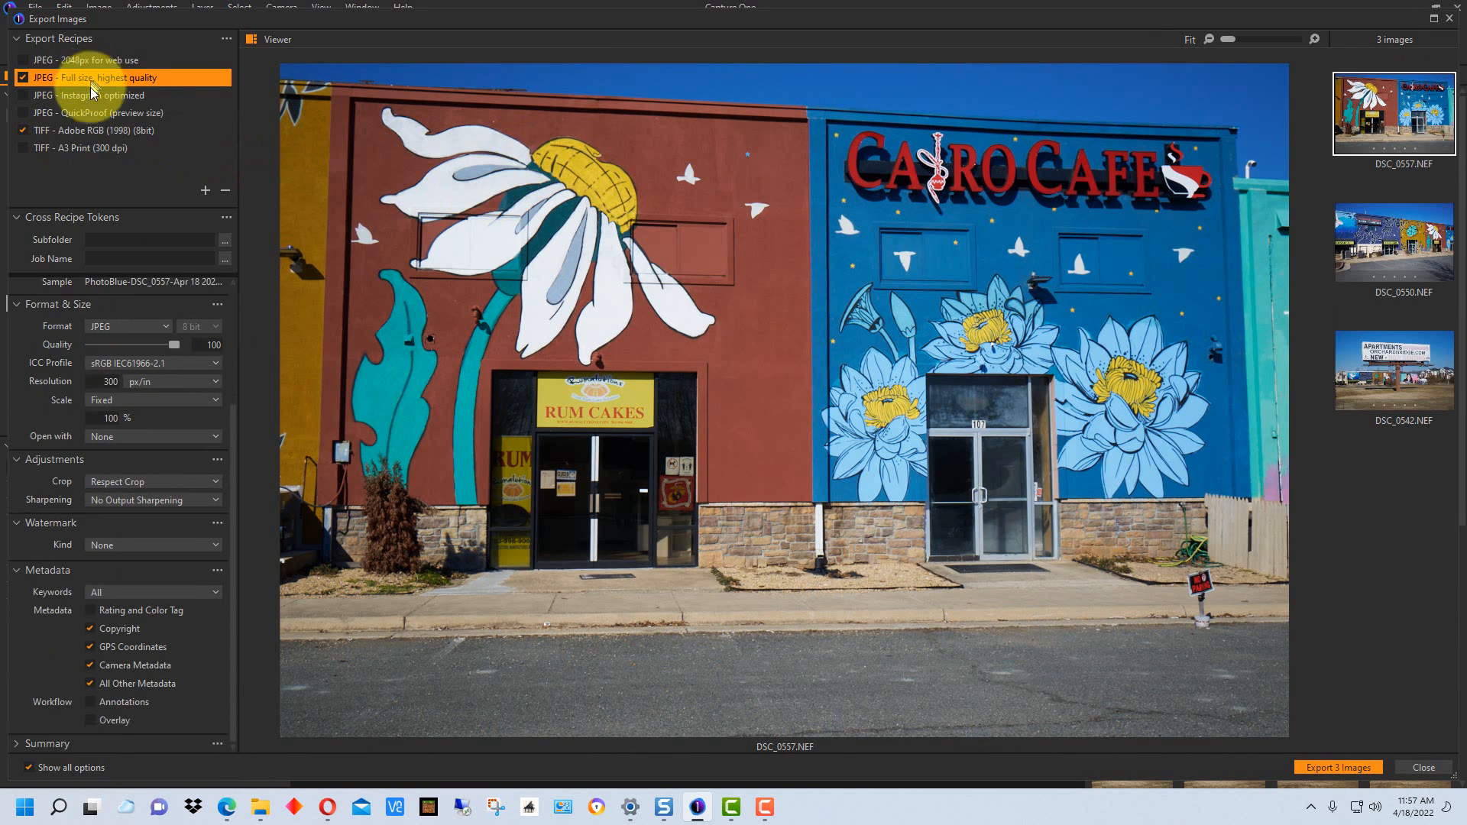
# Compare the TIFF - Adobe RGB (1998) and full-size JPEG recipes' settings, and export the three images with both recipes
pyautogui.click(86, 131)
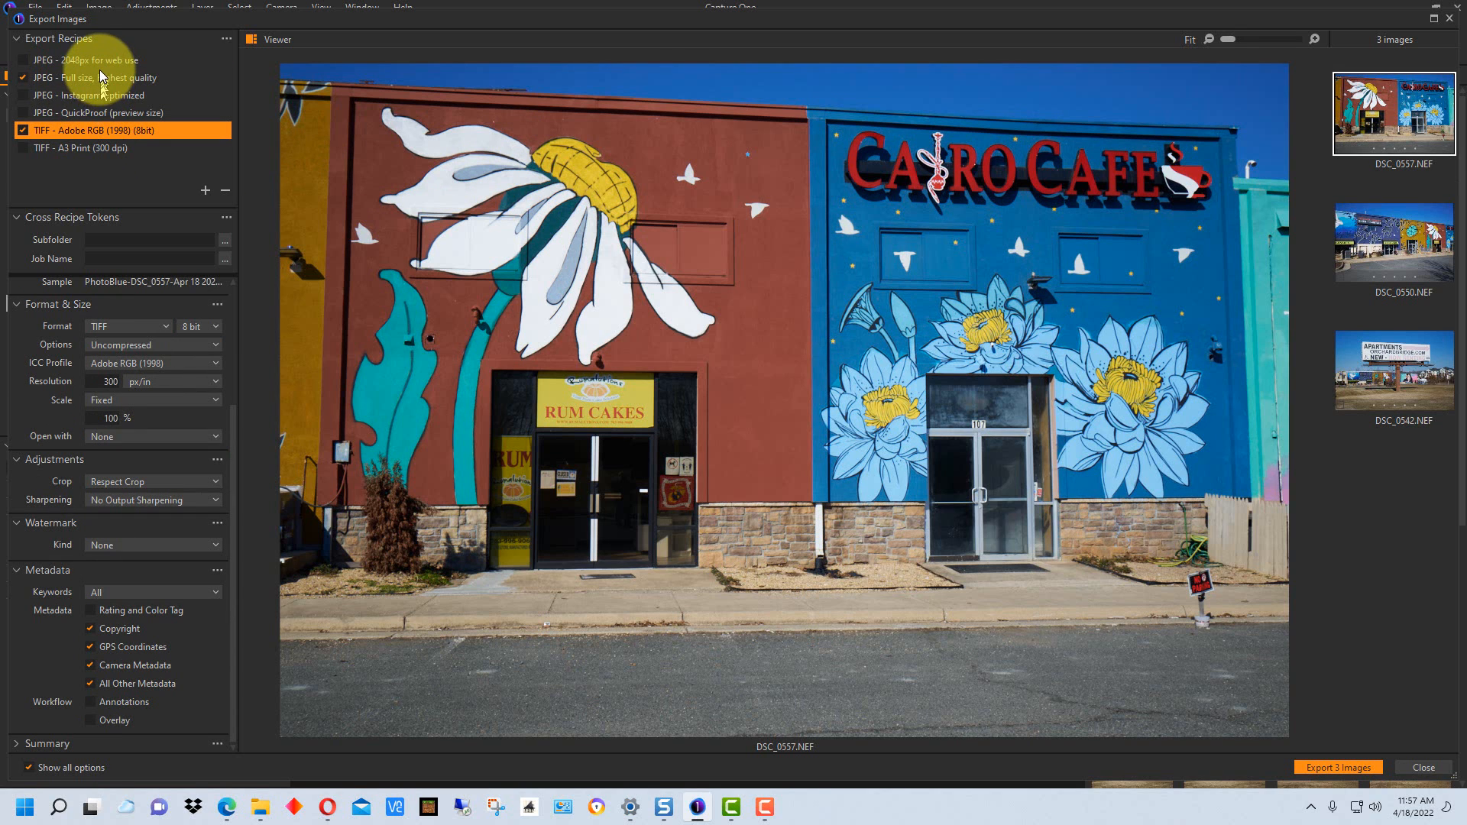
pyautogui.click(98, 75)
pyautogui.click(95, 132)
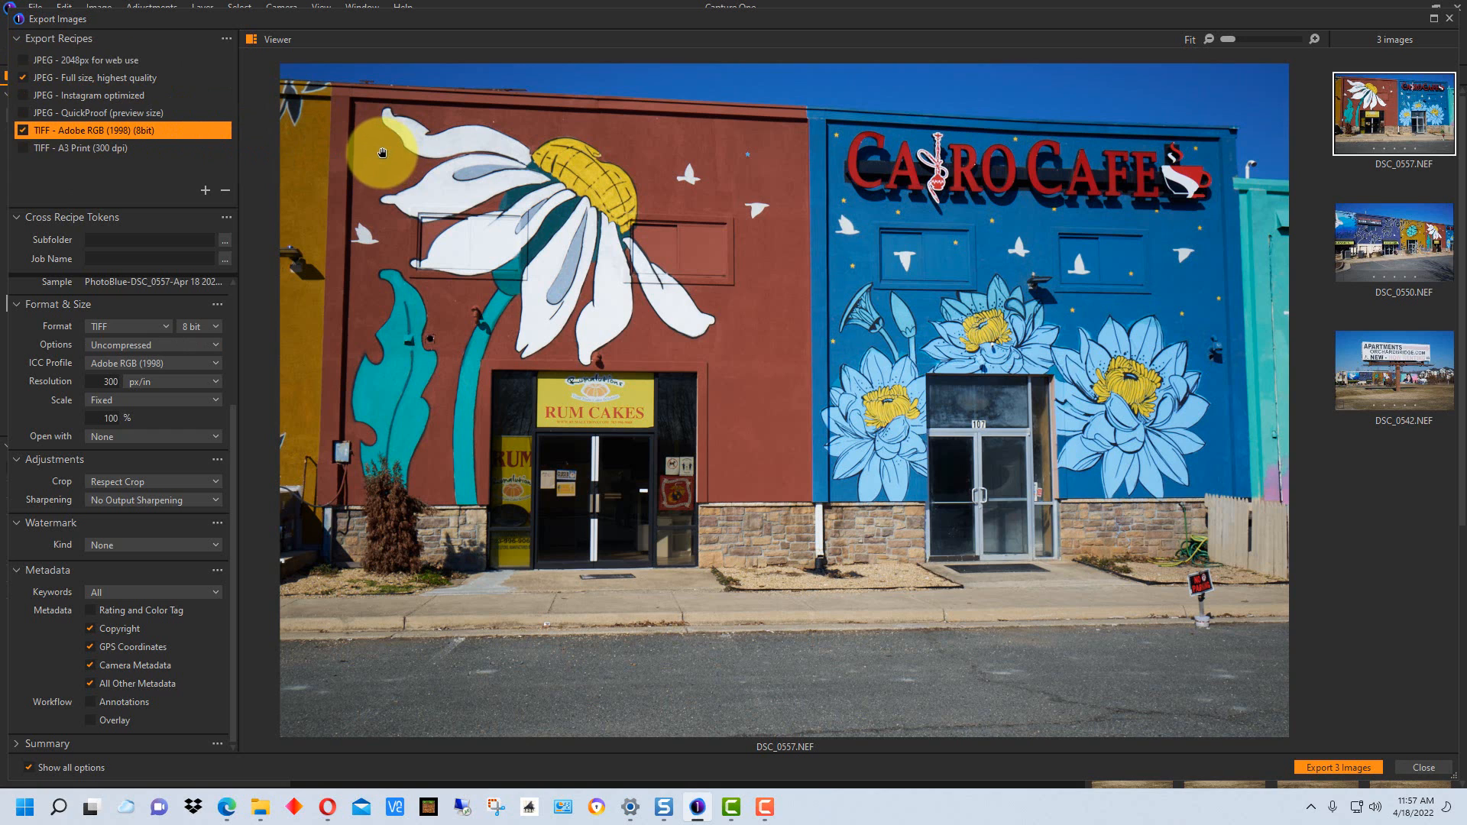
pyautogui.click(98, 77)
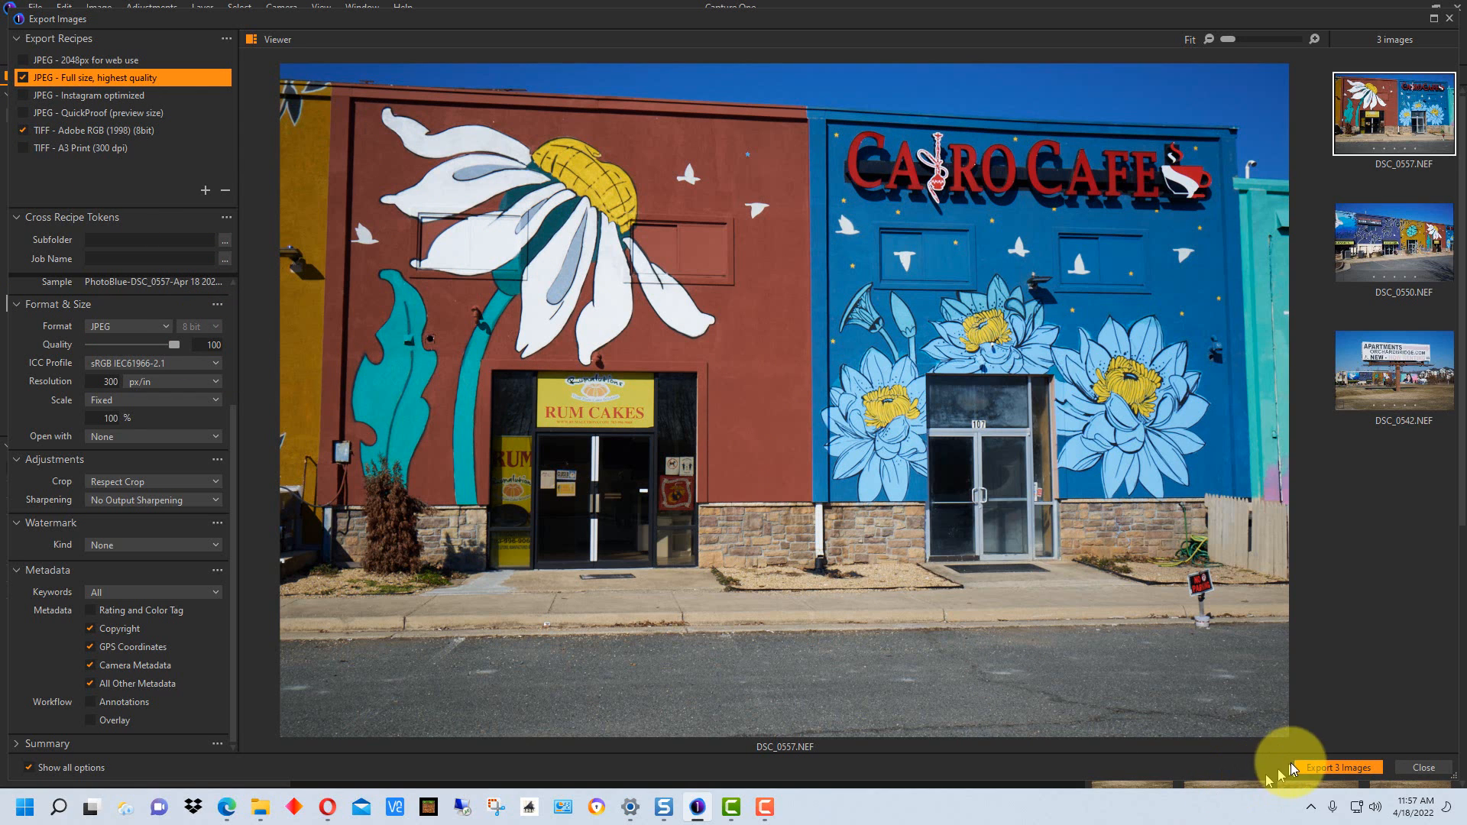
pyautogui.click(1335, 767)
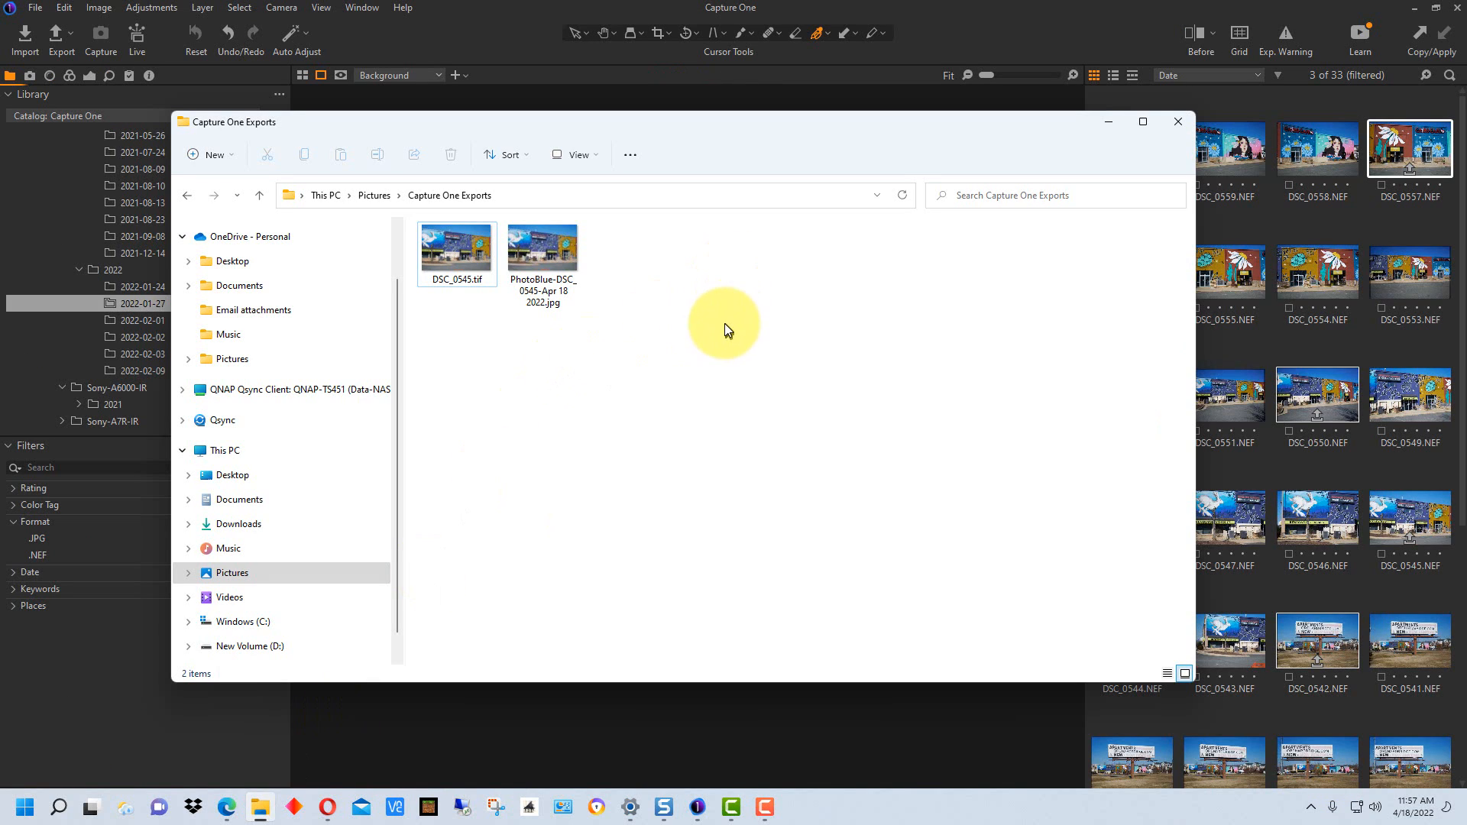
# Refresh the Capture One Exports folder and view the file details of PhotoBlue-DSC_0542-Apr 18 2022.jpg
pyautogui.rightClick(724, 330)
pyautogui.click(802, 529)
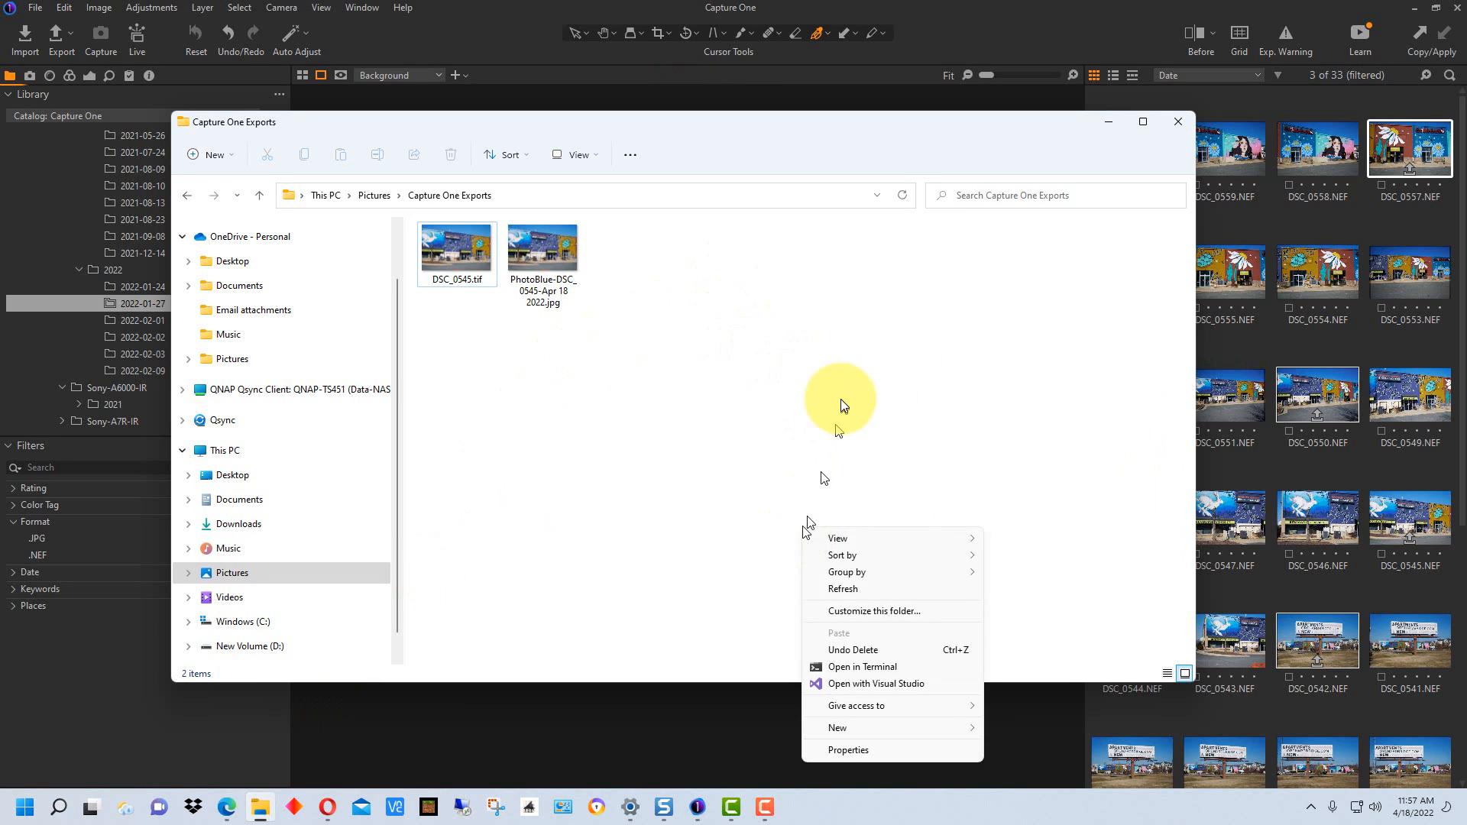
pyautogui.click(850, 588)
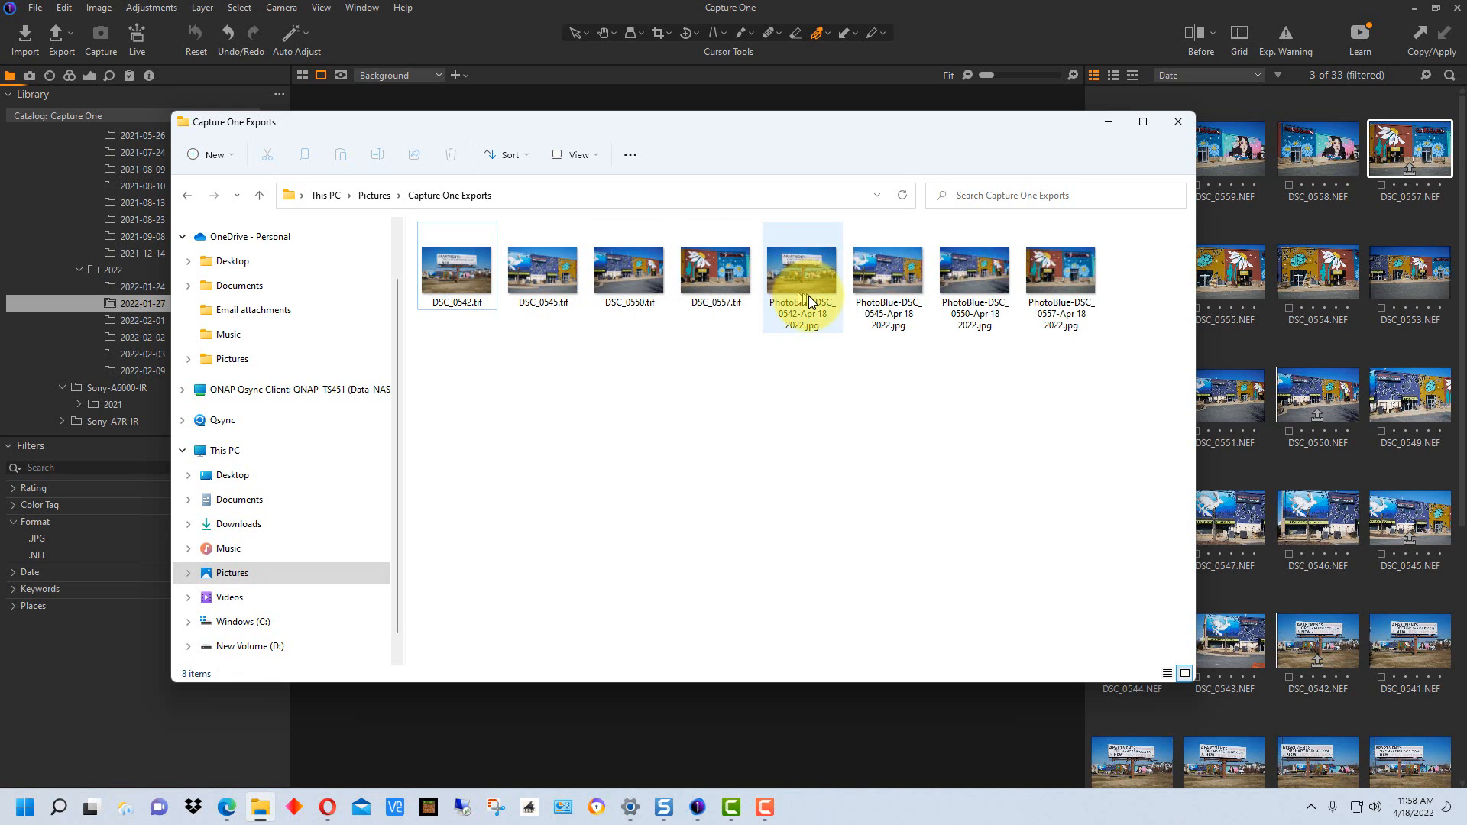
pyautogui.moveTo(807, 303)
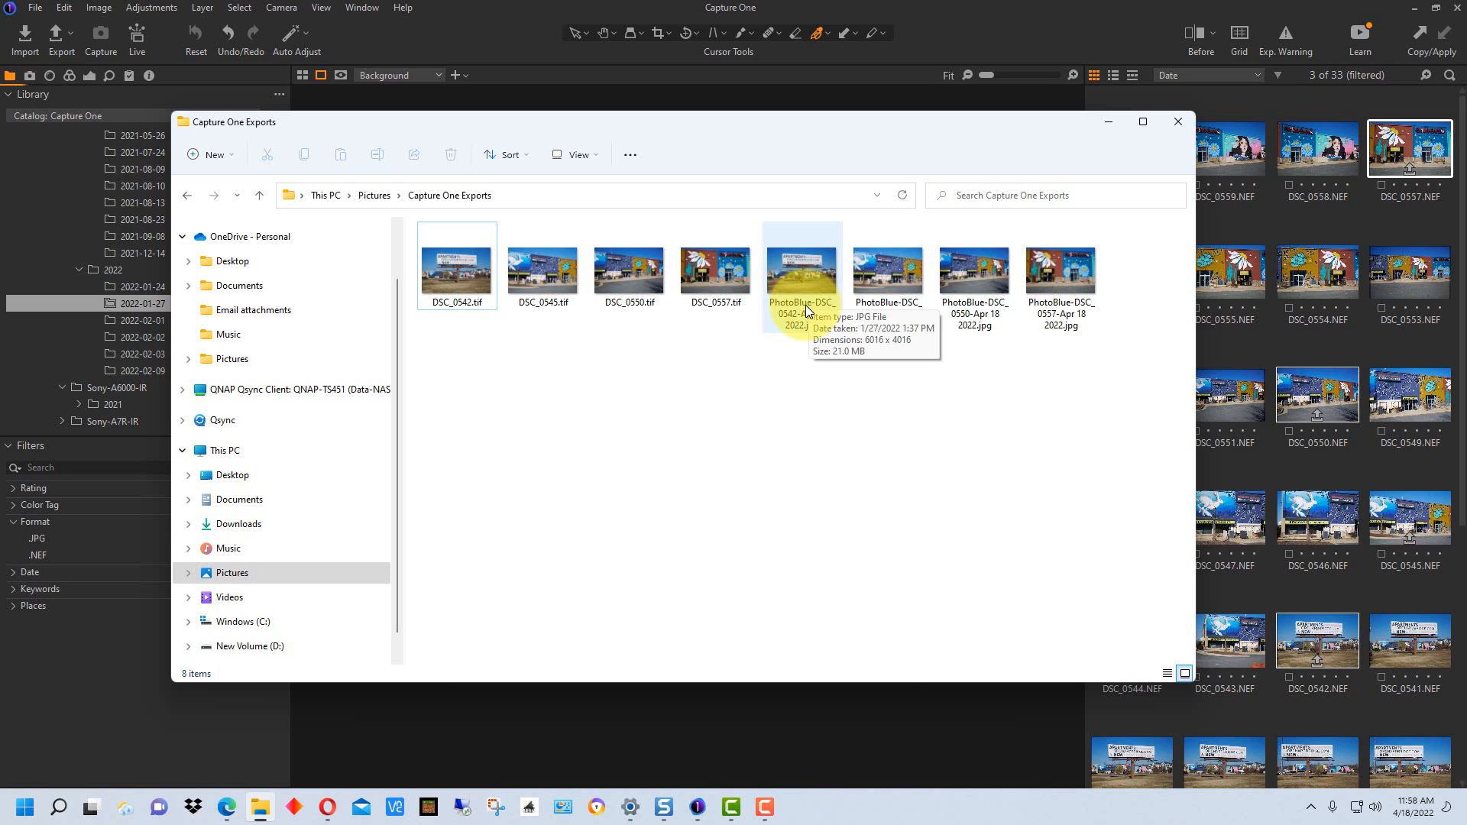